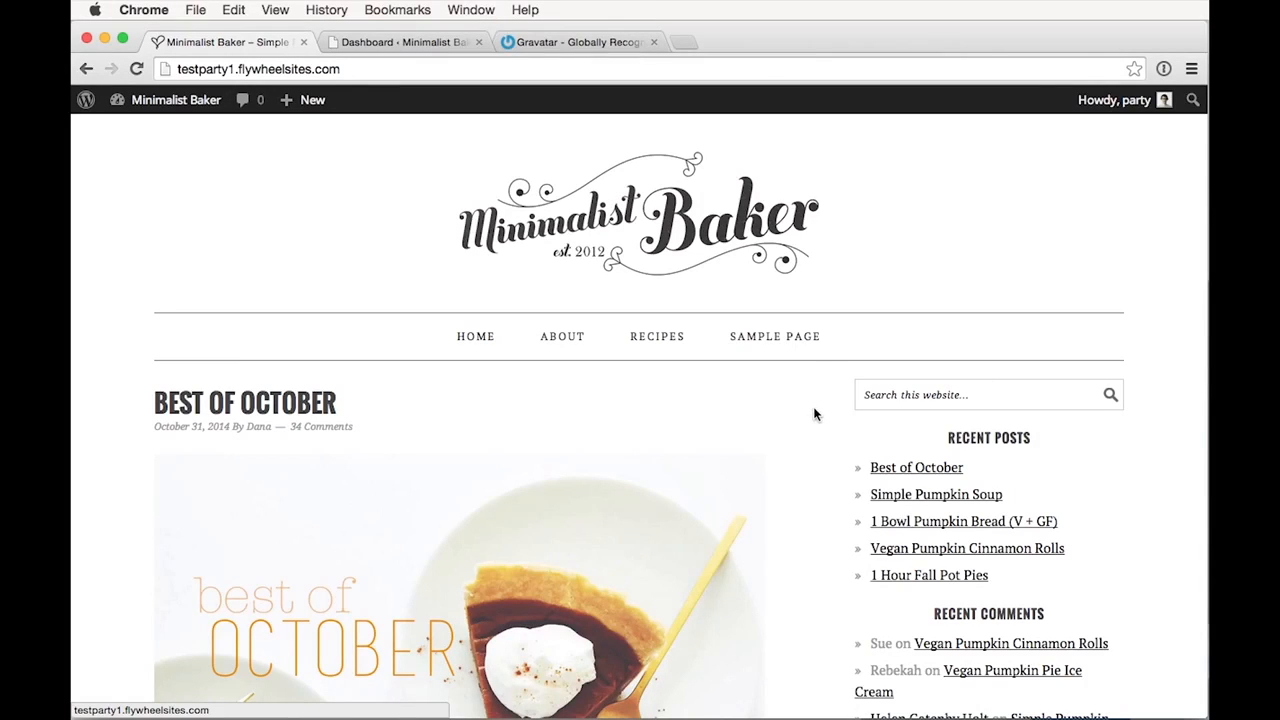
Add the Genesis - User Profile widget above the Search widget in the Primary Sidebar
left_click(396, 45)
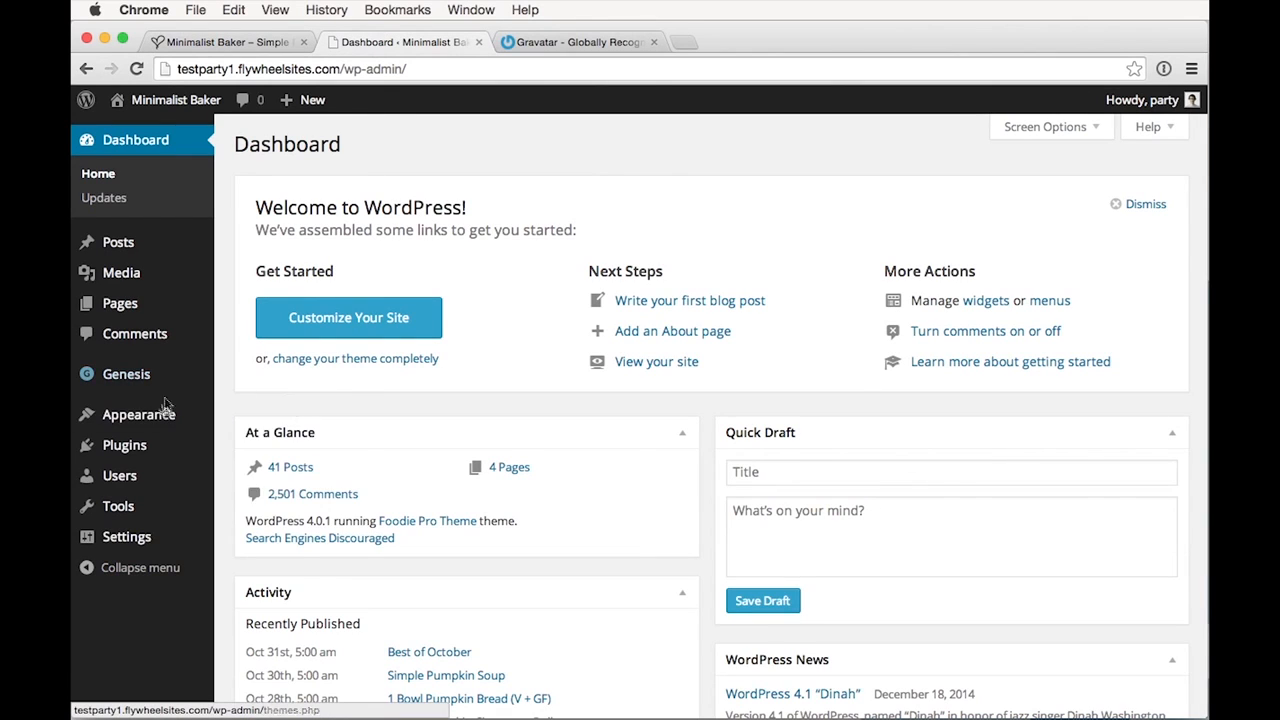
mouse_move(155, 425)
left_click(274, 467)
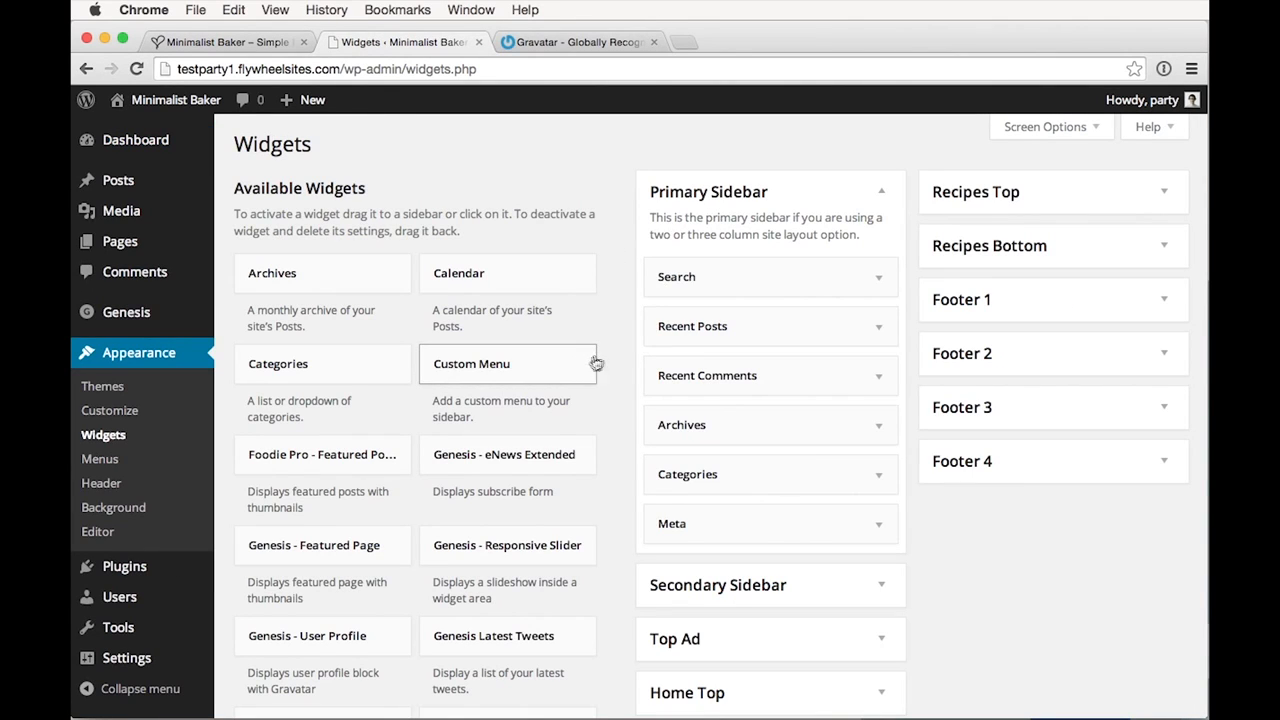
left_click_drag(305, 639, 713, 246)
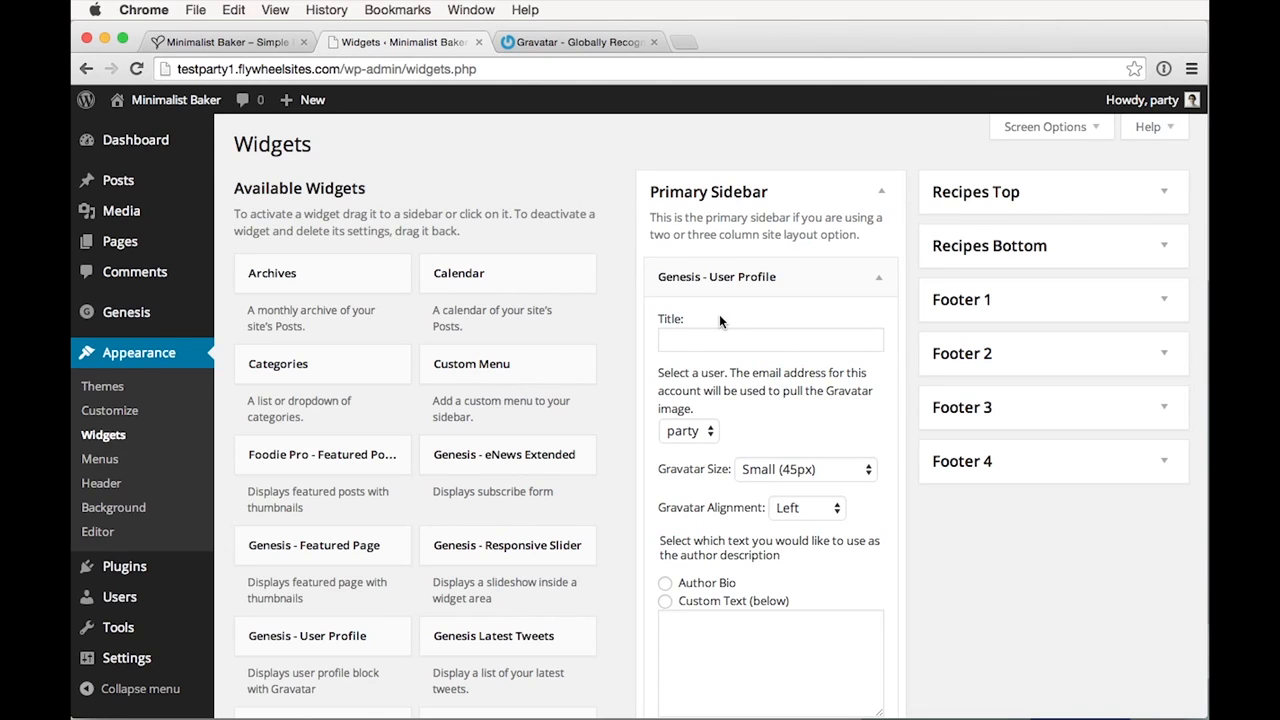
Title the User Profile widget "About me!" and select party as the user for the Gravatar image
scroll(719, 314, "down", 1)
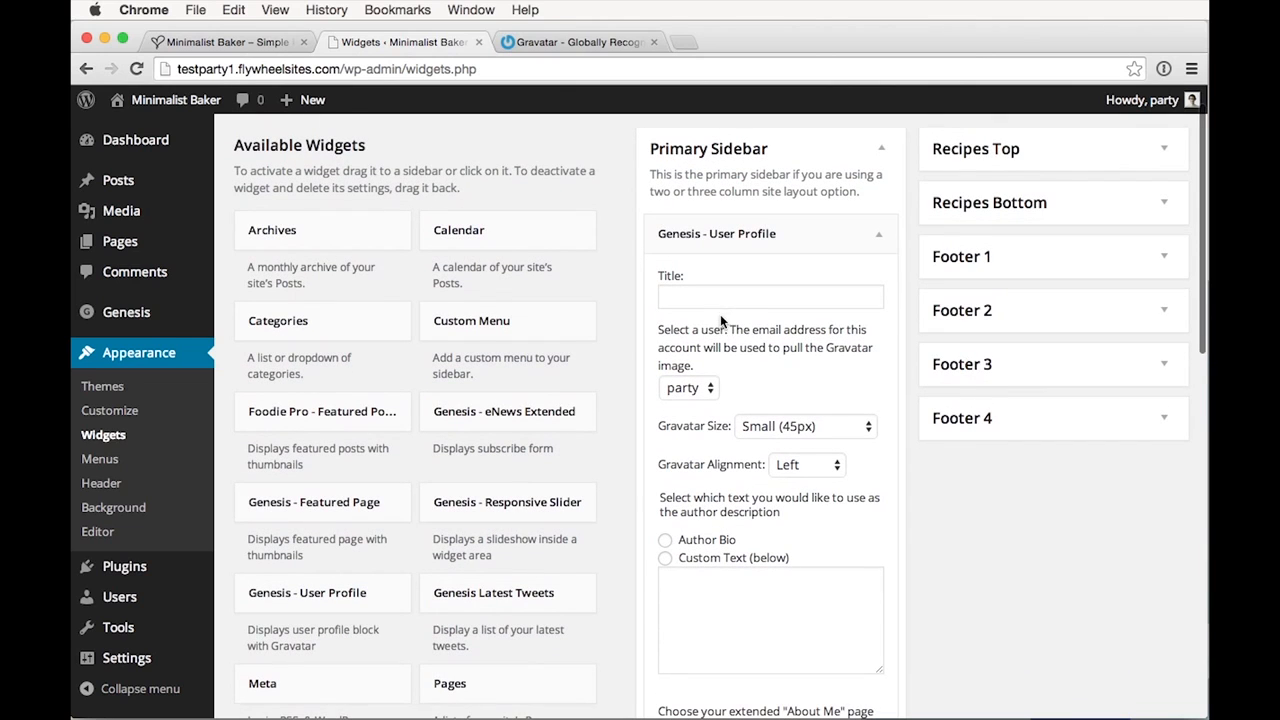
left_click(717, 298)
type("About me!")
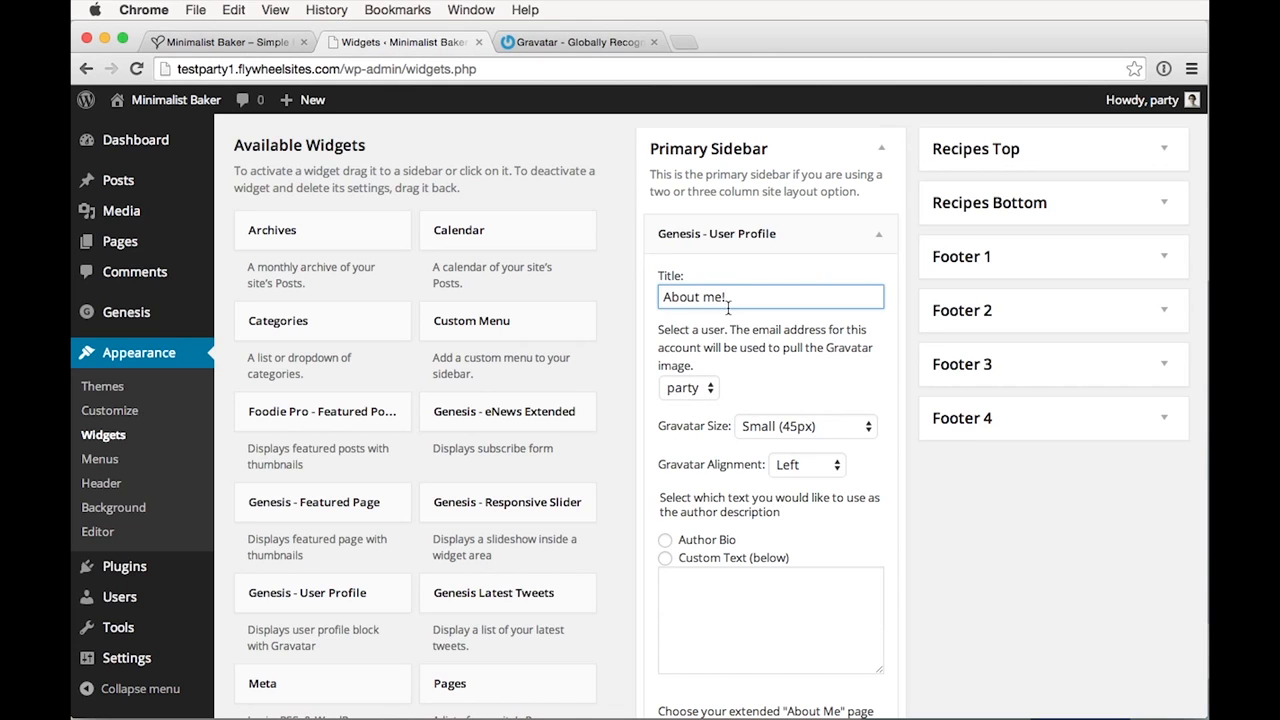
scroll(739, 369, "down", 1)
left_click(716, 363)
left_click(766, 371)
scroll(730, 443, "down", 2)
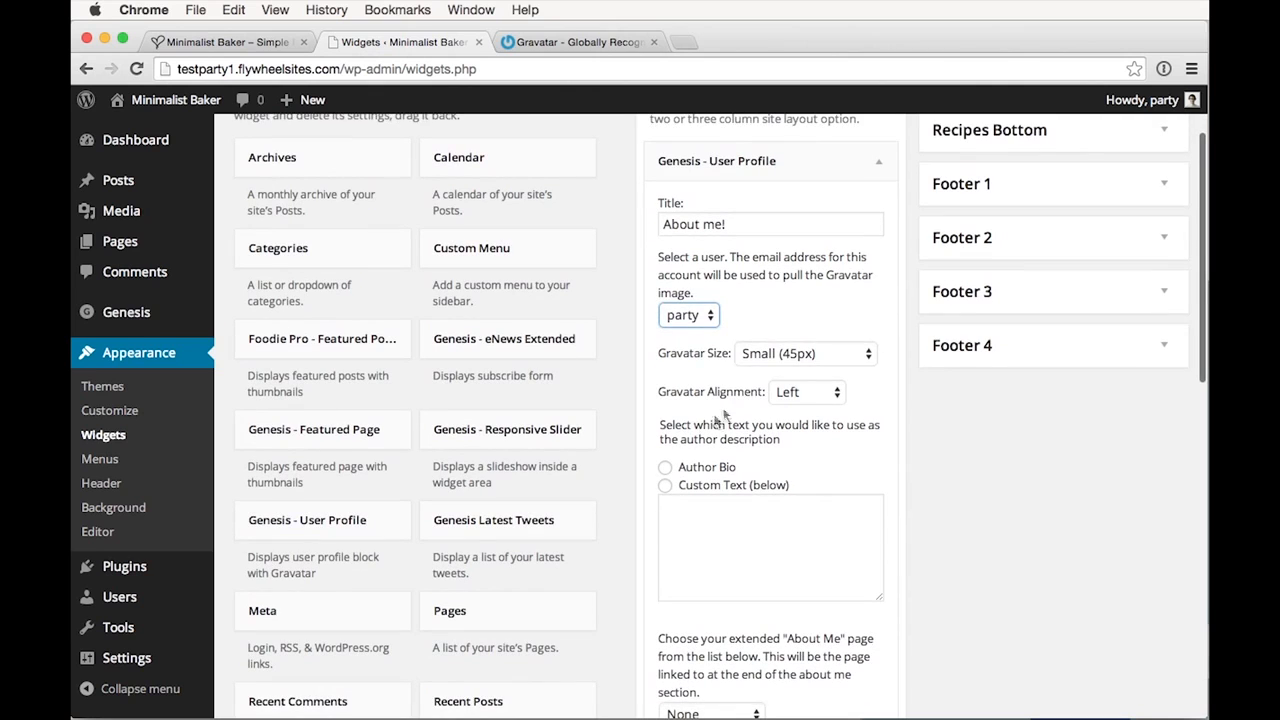
Set the Gravatar size to Extra Large (125px) and its alignment to None
left_click(770, 354)
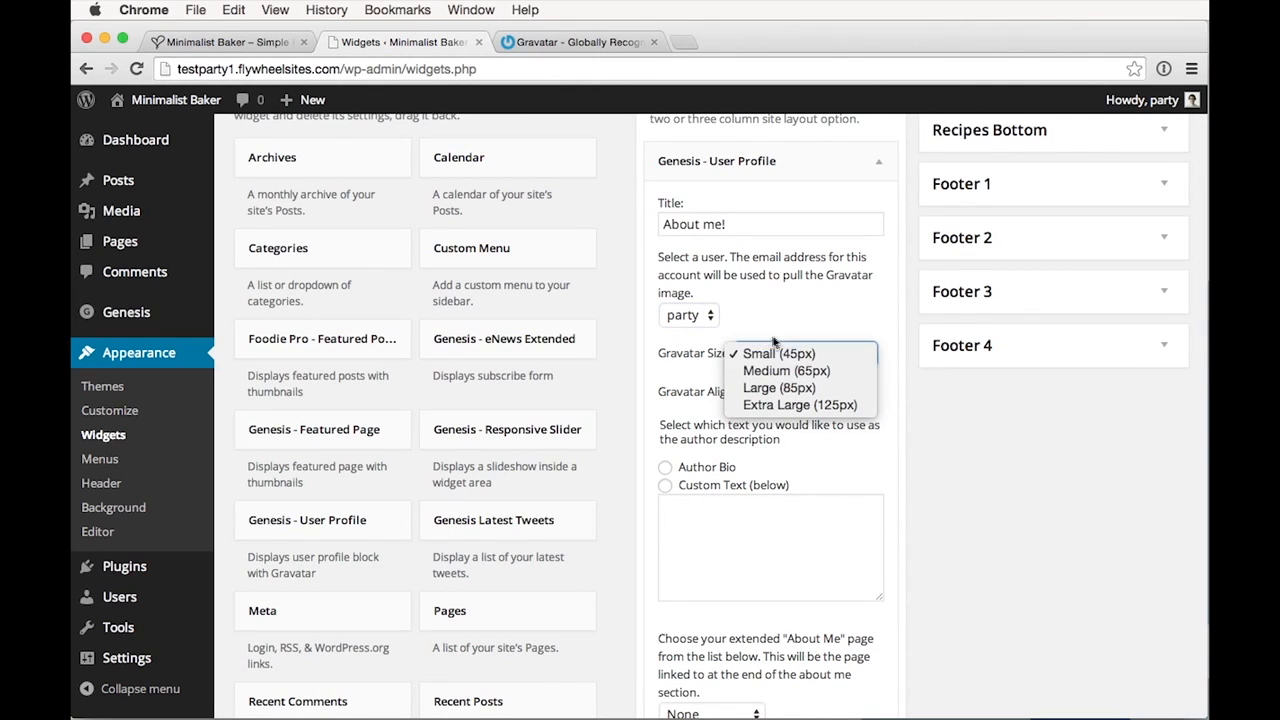
left_click(772, 404)
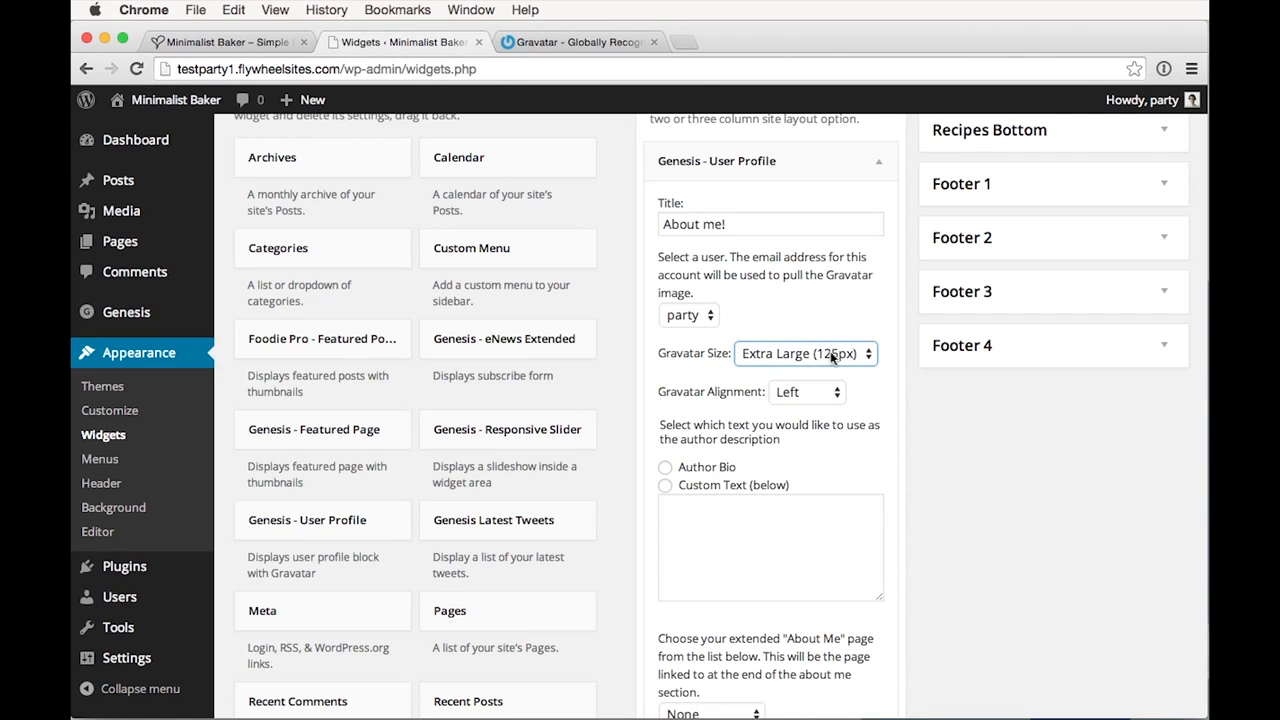
scroll(803, 358, "down", 1)
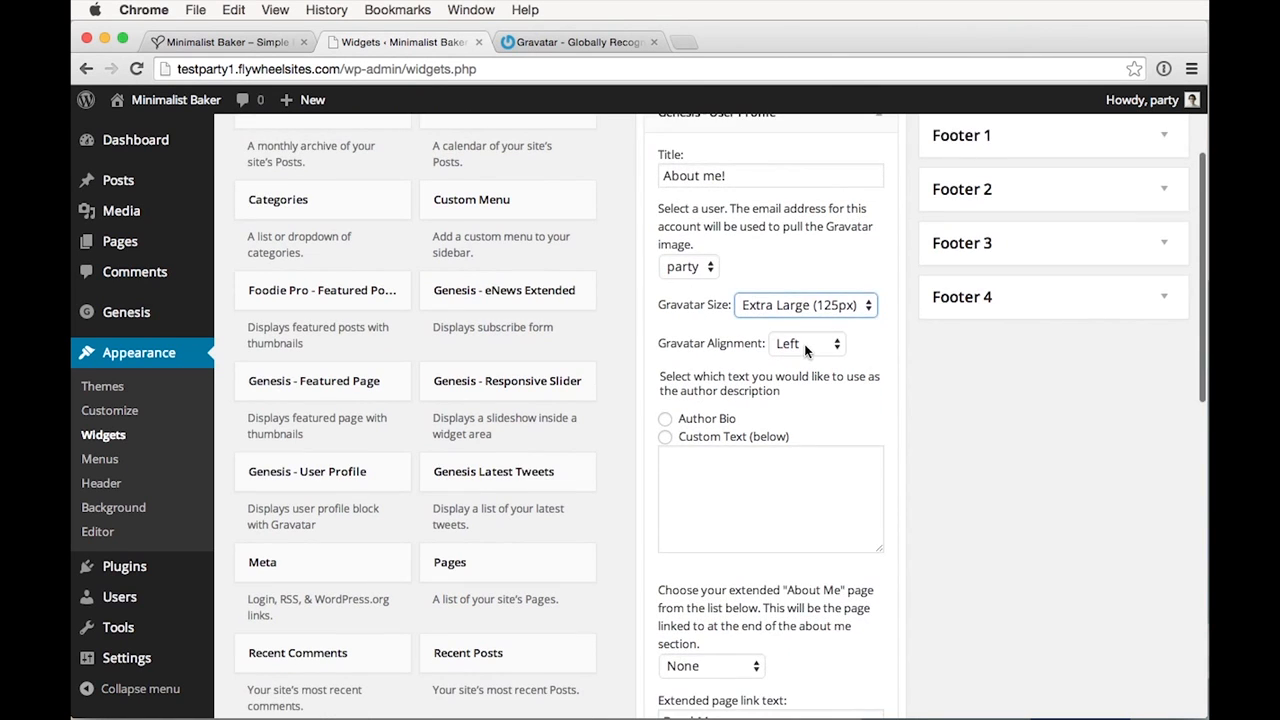
left_click(805, 346)
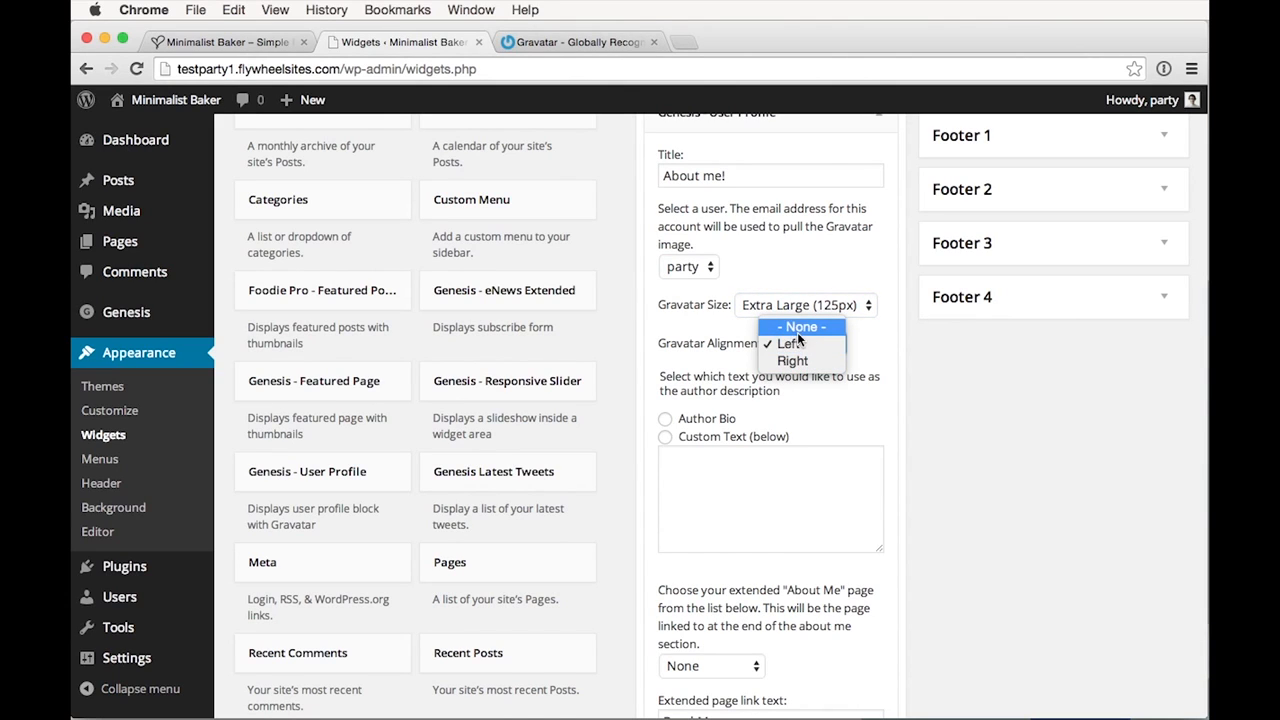
left_click(789, 341)
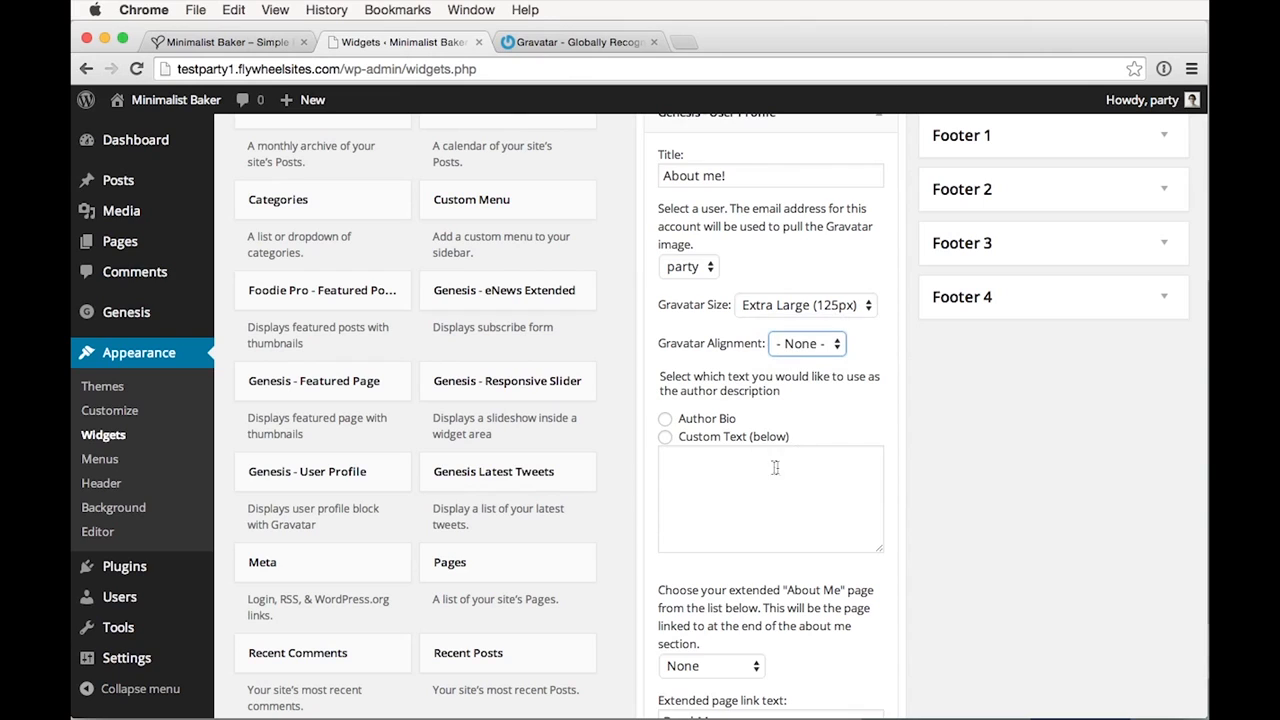
Use custom text as the author description and enter "Welcome to my site!"
left_click(665, 420)
left_click(666, 437)
left_click(665, 419)
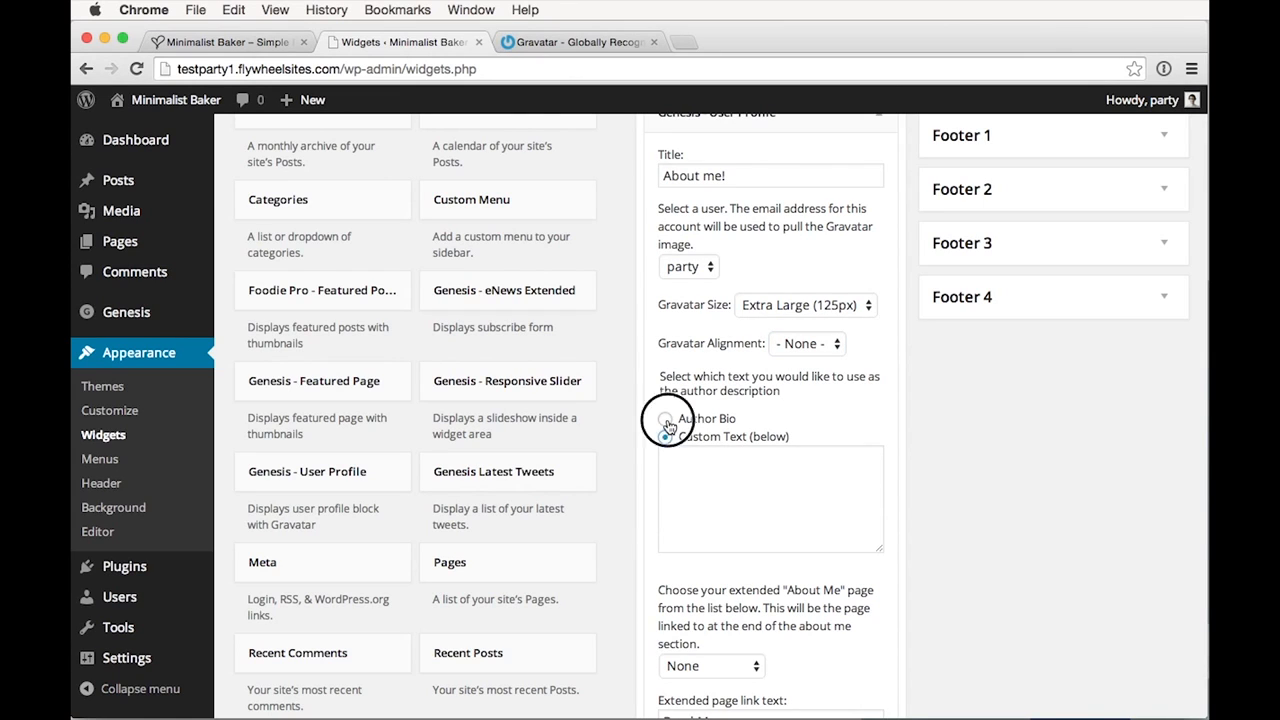
mouse_move(135, 609)
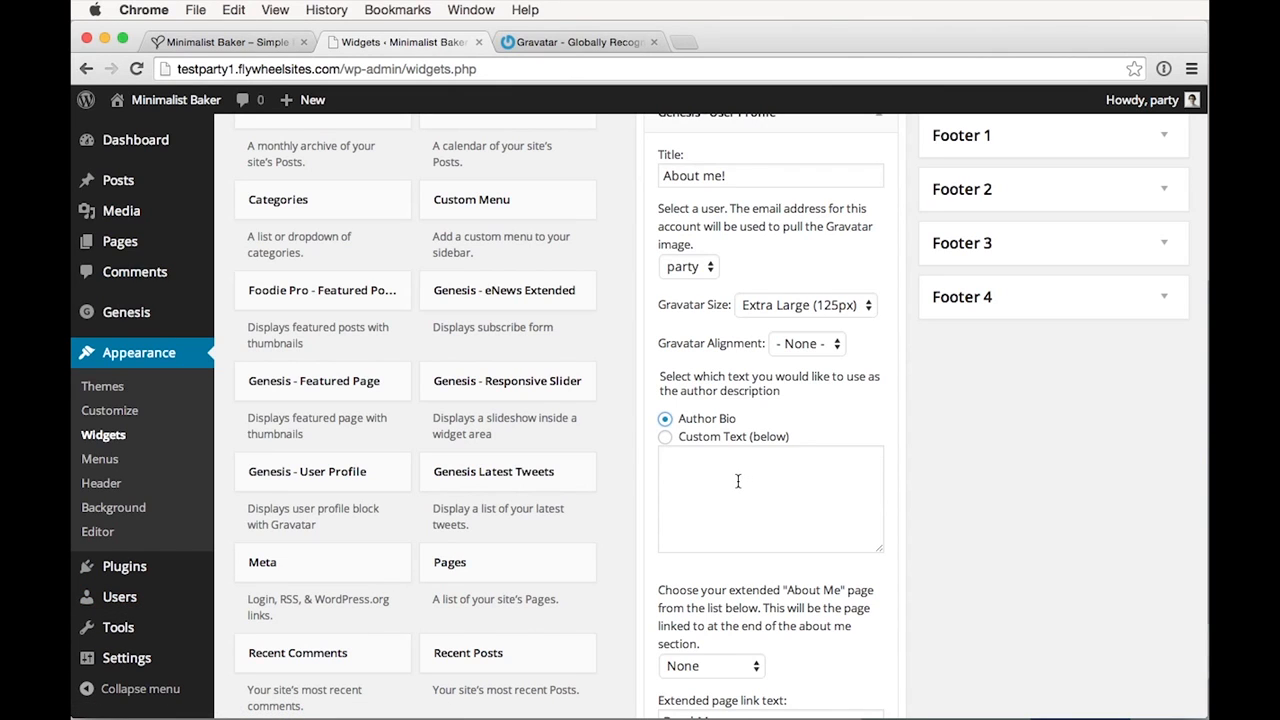
left_click(698, 440)
scroll(765, 440, "down", 2)
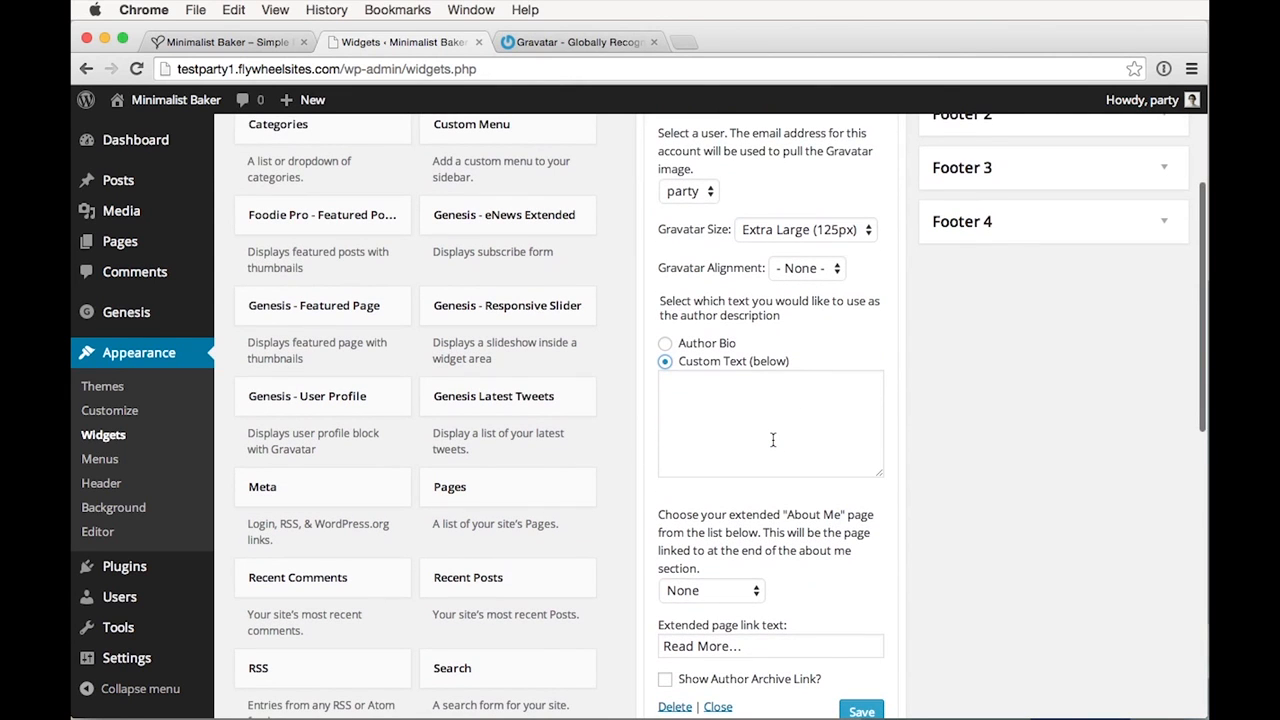
left_click(772, 440)
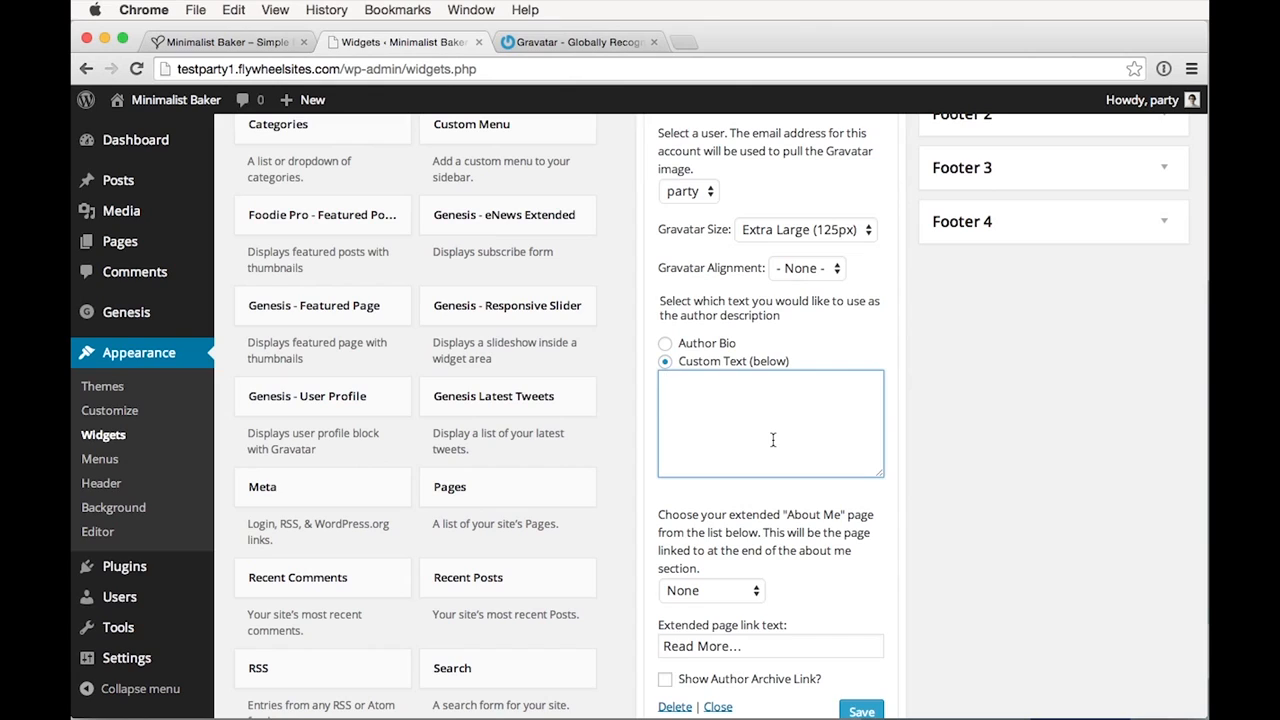
type("Welcome to my site!")
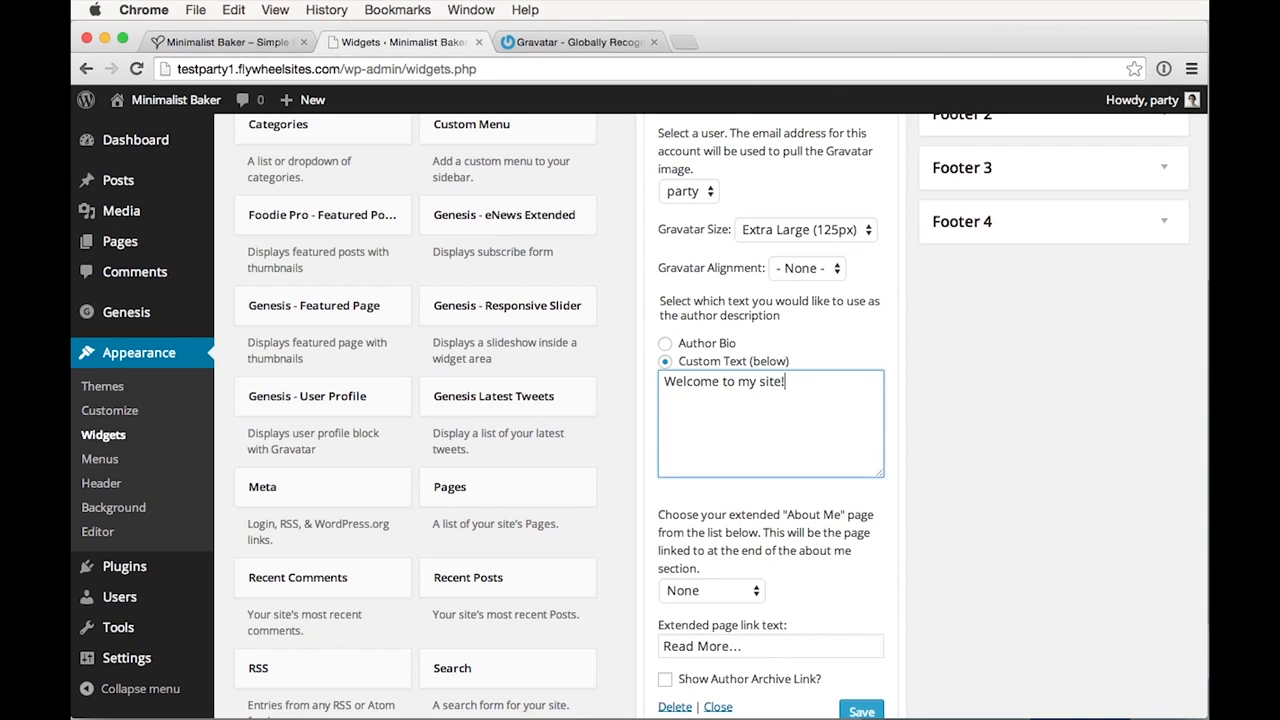
Below the welcome text, add an HTML paragraph with a link labelled "Twitter" to the author's Twitter profile
scroll(720, 550, "down", 1)
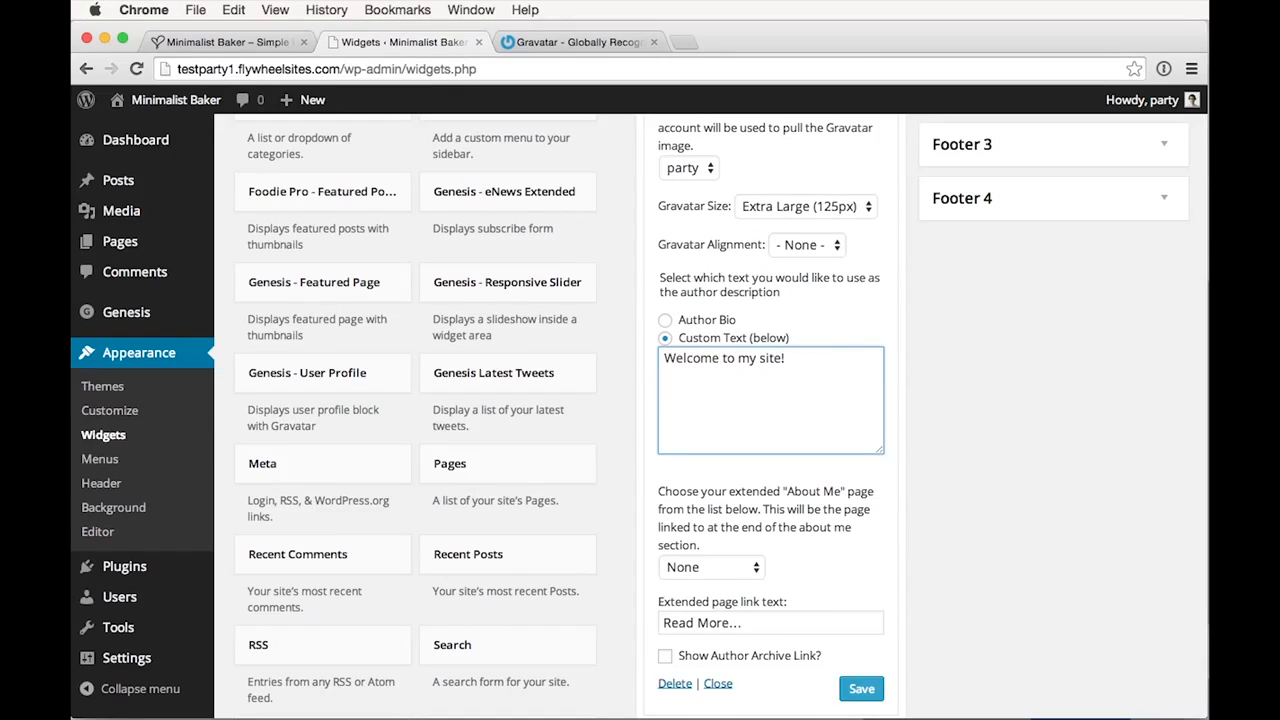
type("p><a href=\"http://twitte")
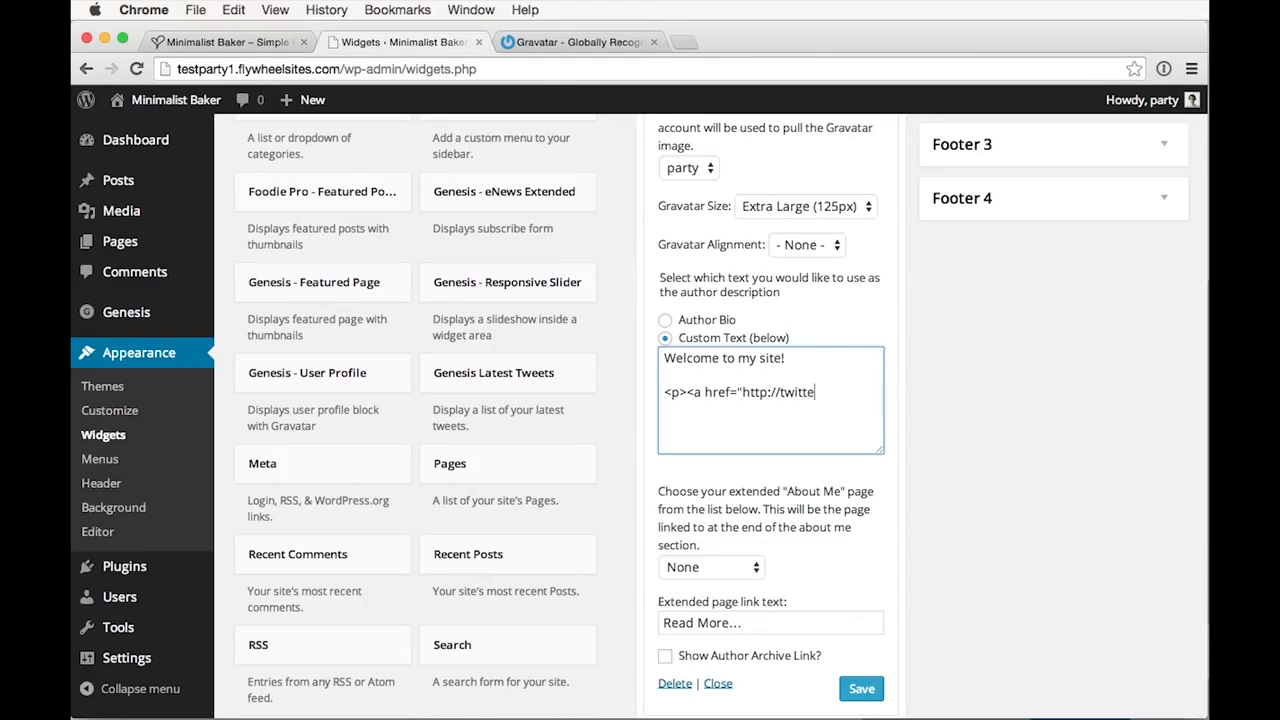
type("r.com/jshltz\">")
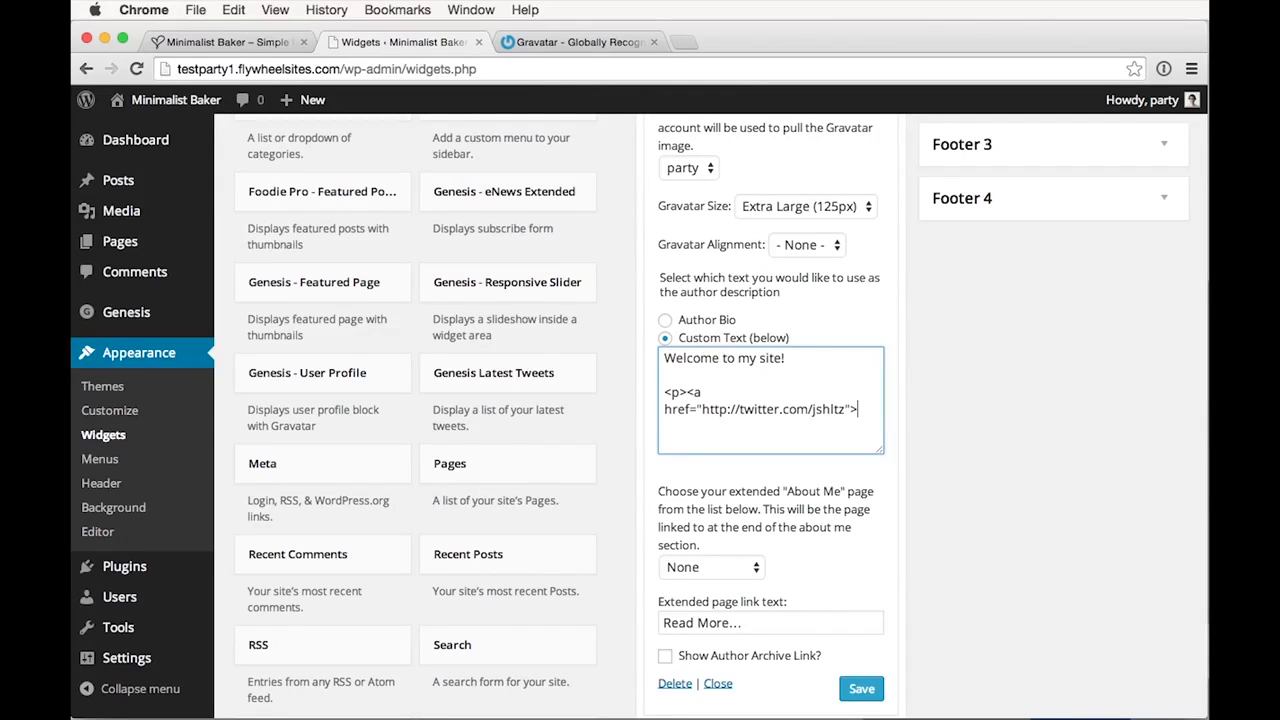
type("Twitter</a></p>")
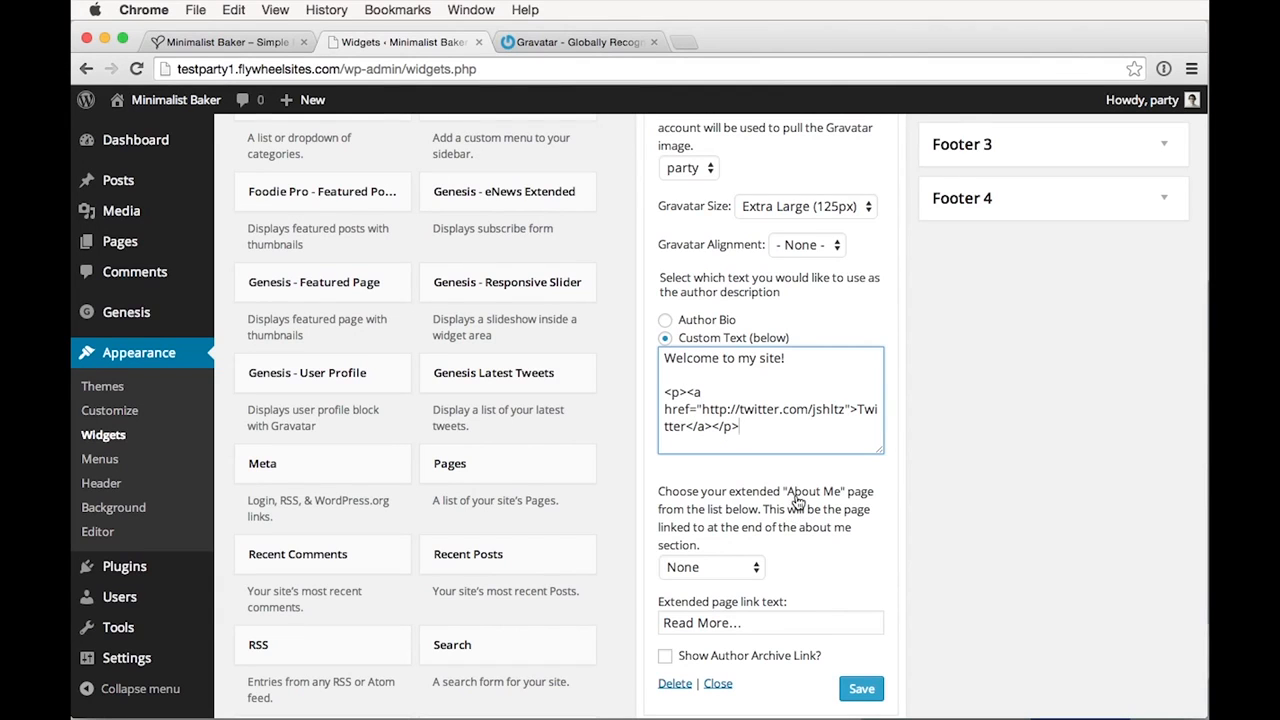
scroll(814, 418, "down", 1)
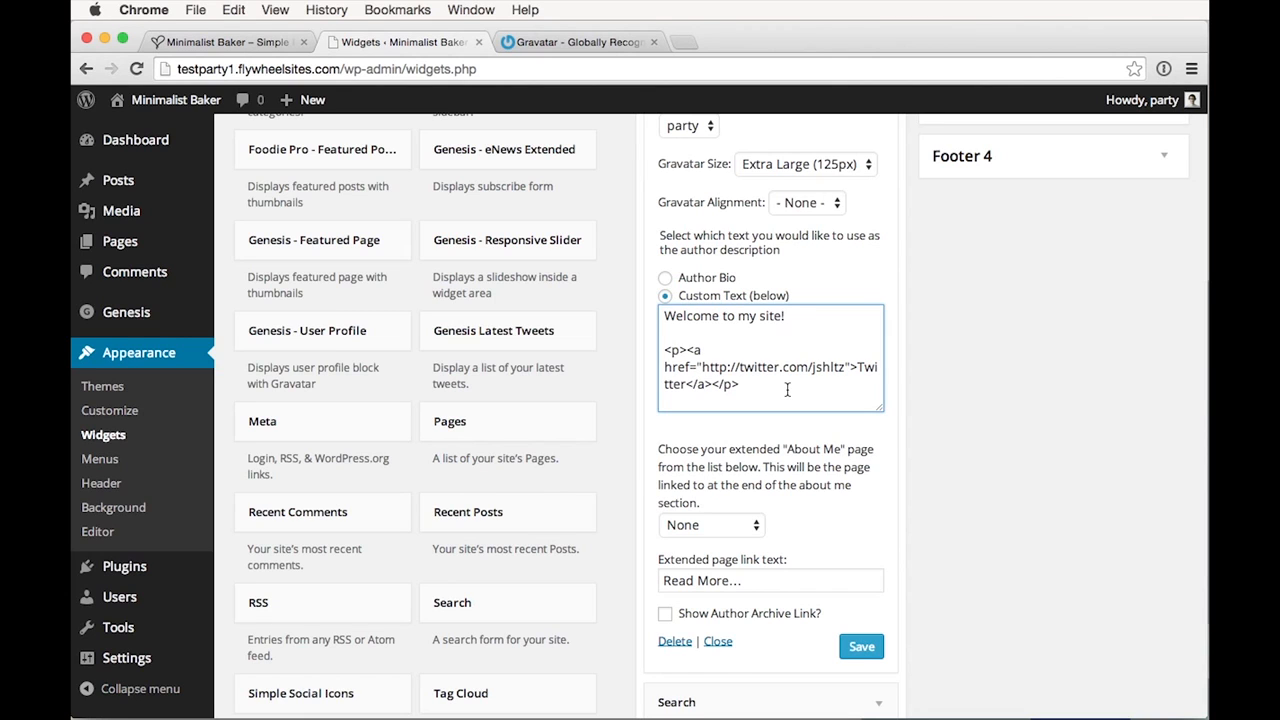
scroll(546, 620, "down", 1)
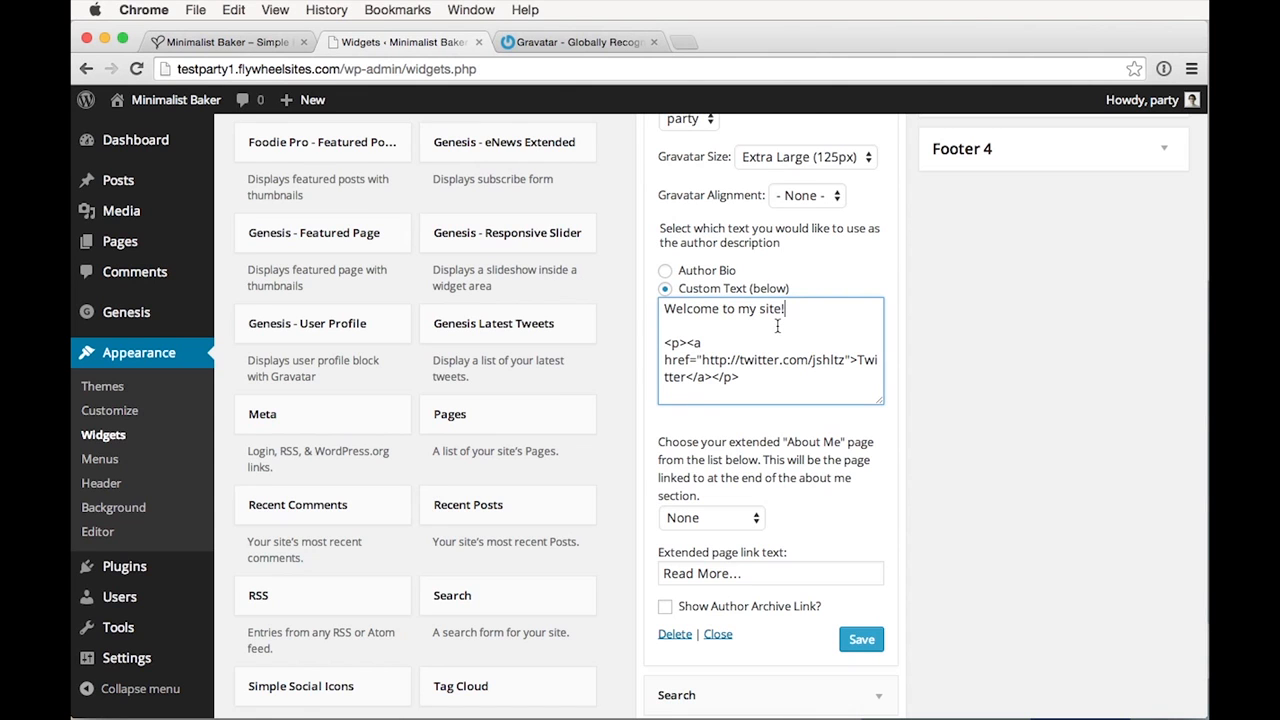
scroll(774, 335, "down", 2)
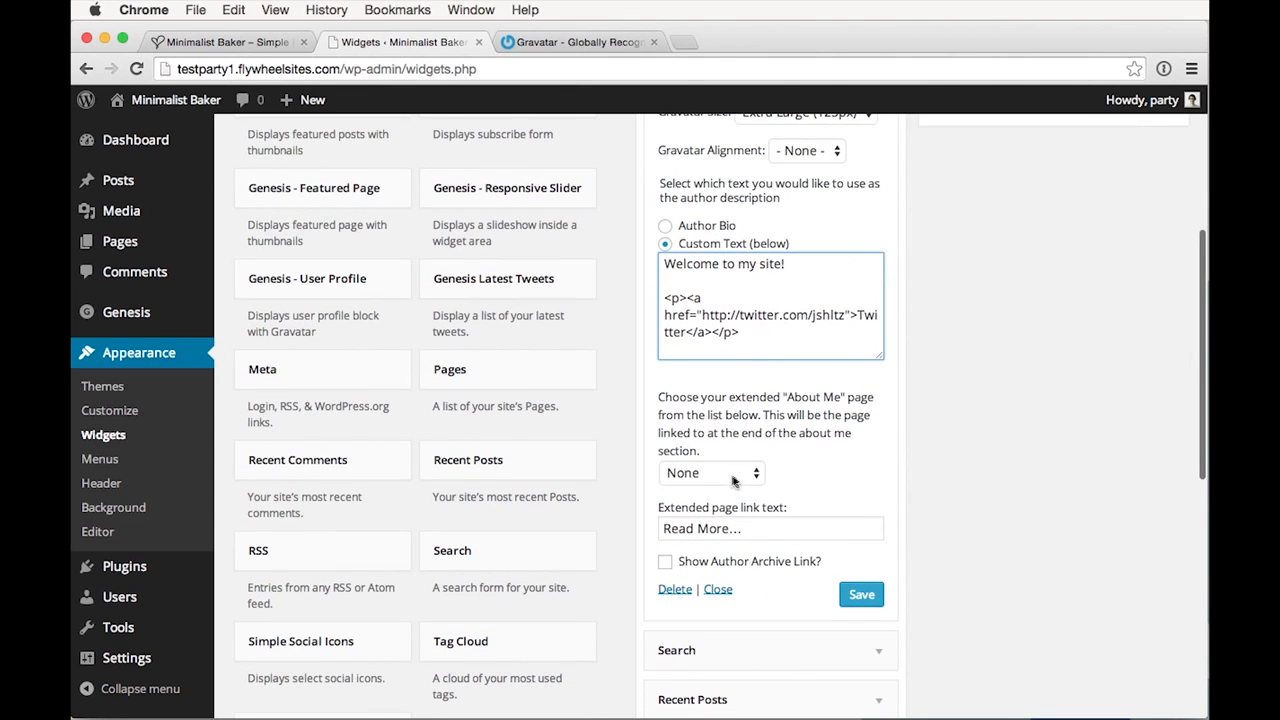
left_click(731, 473)
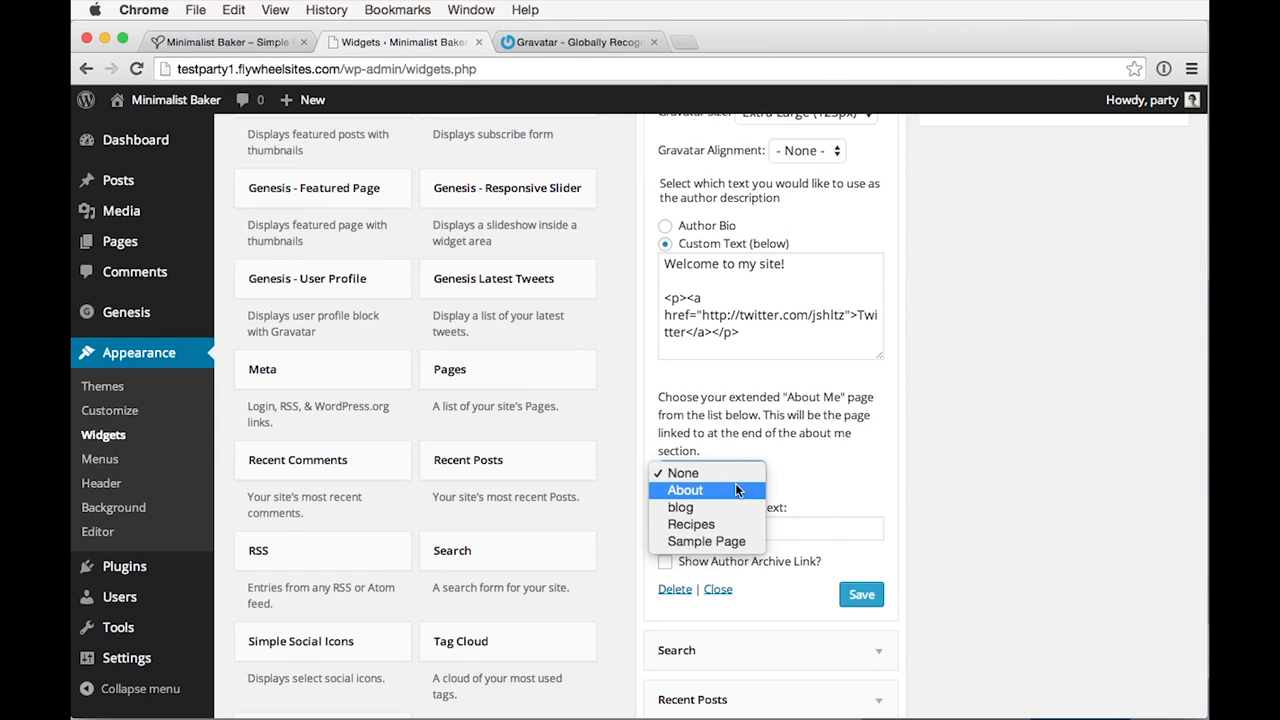
left_click(845, 481)
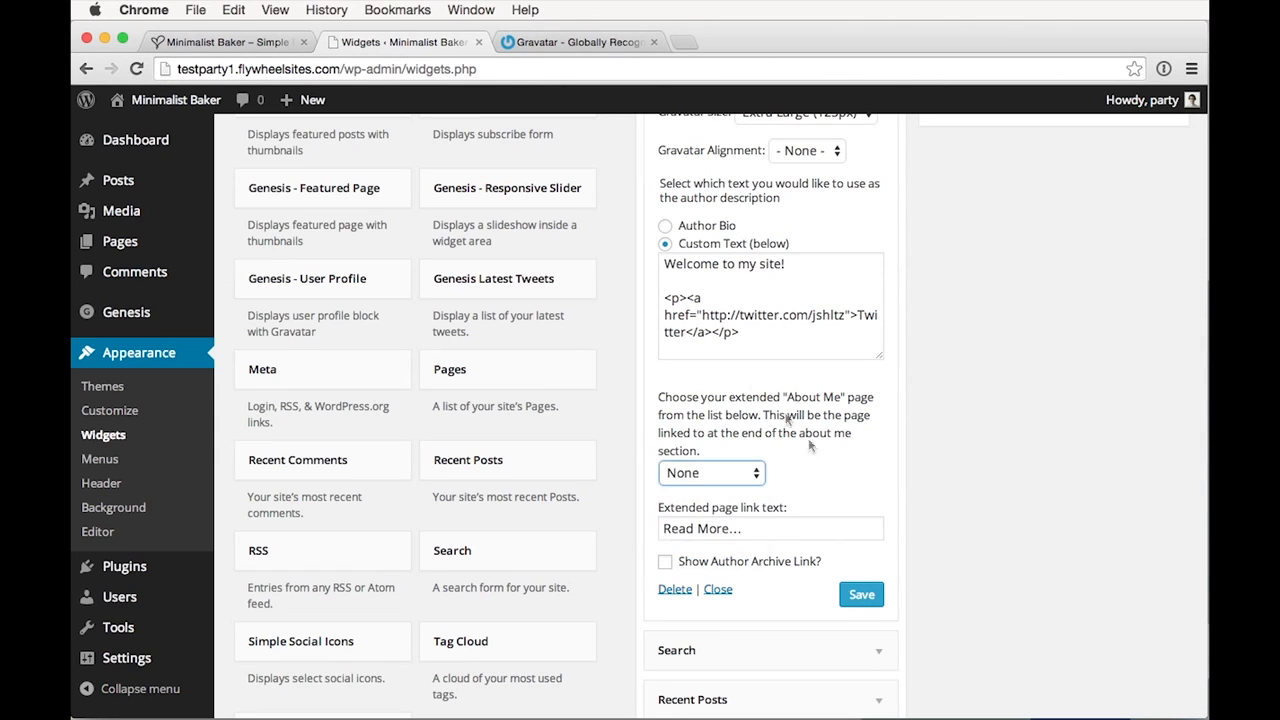
left_click(261, 50)
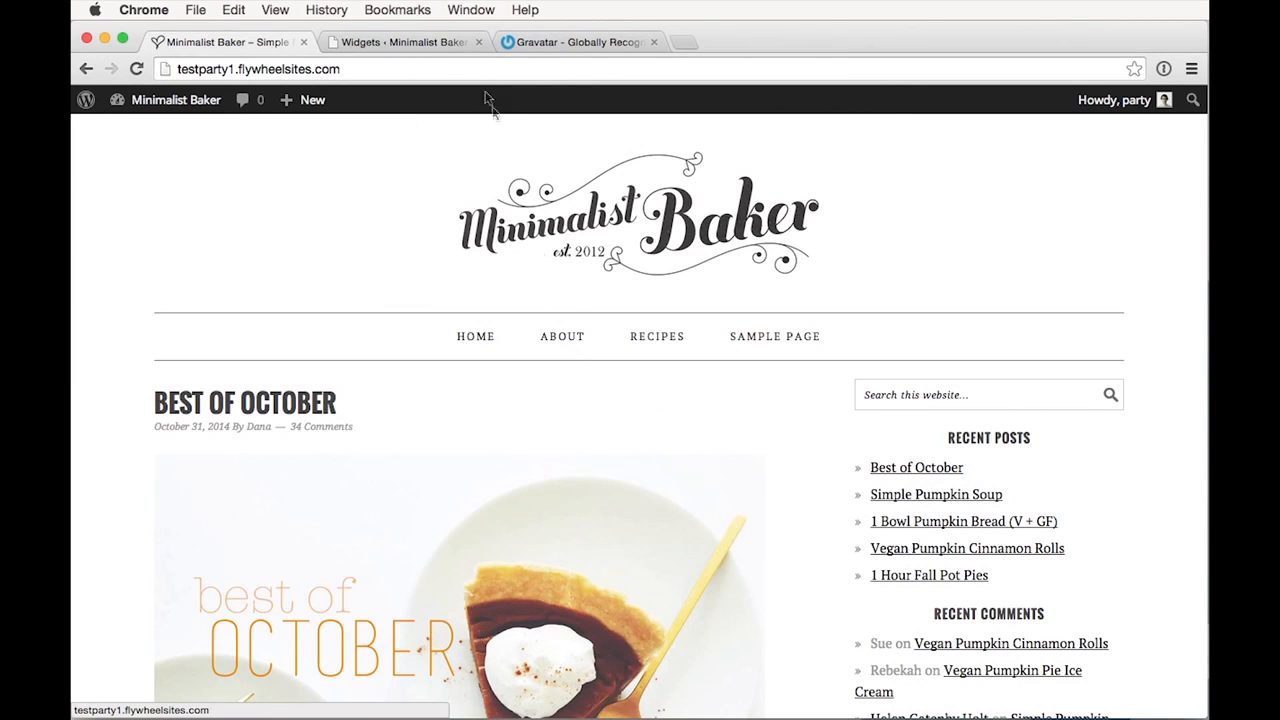
left_click(436, 48)
Choose About as the extended "About Me" page, keep "Read More…" as the link text, and save the widget
left_click(730, 484)
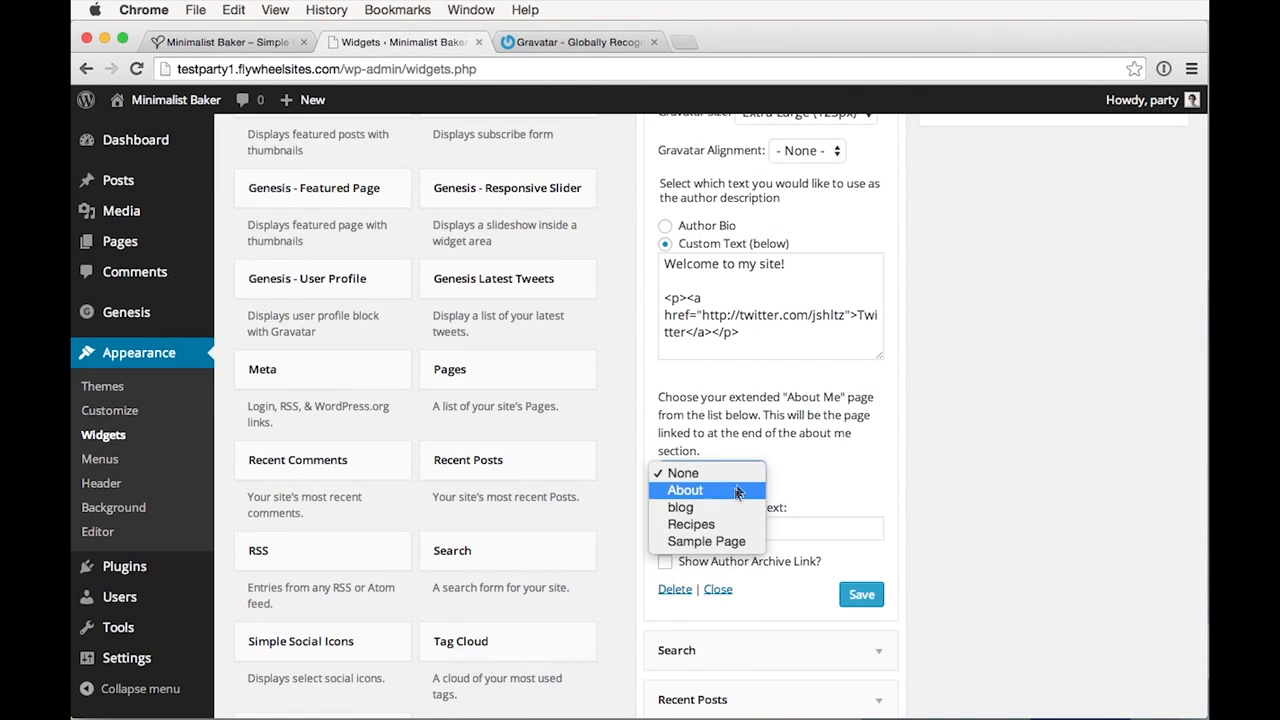
left_click(686, 490)
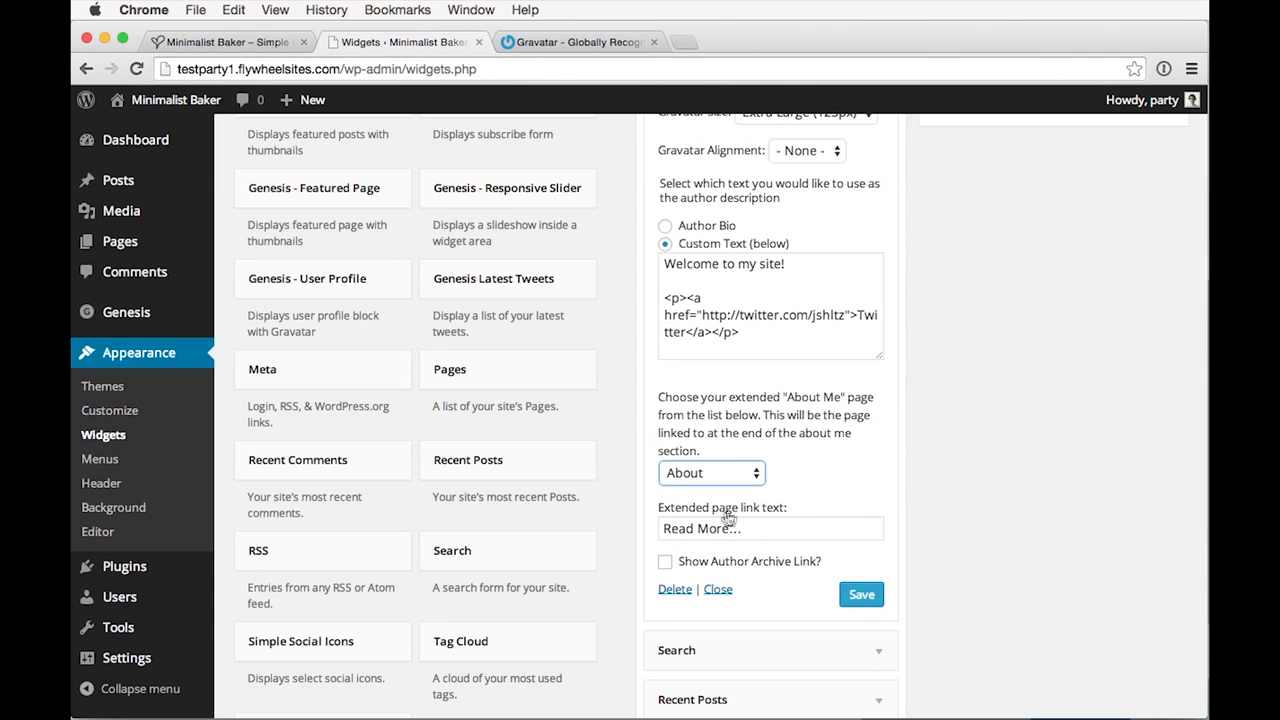
left_click_drag(680, 528, 731, 528)
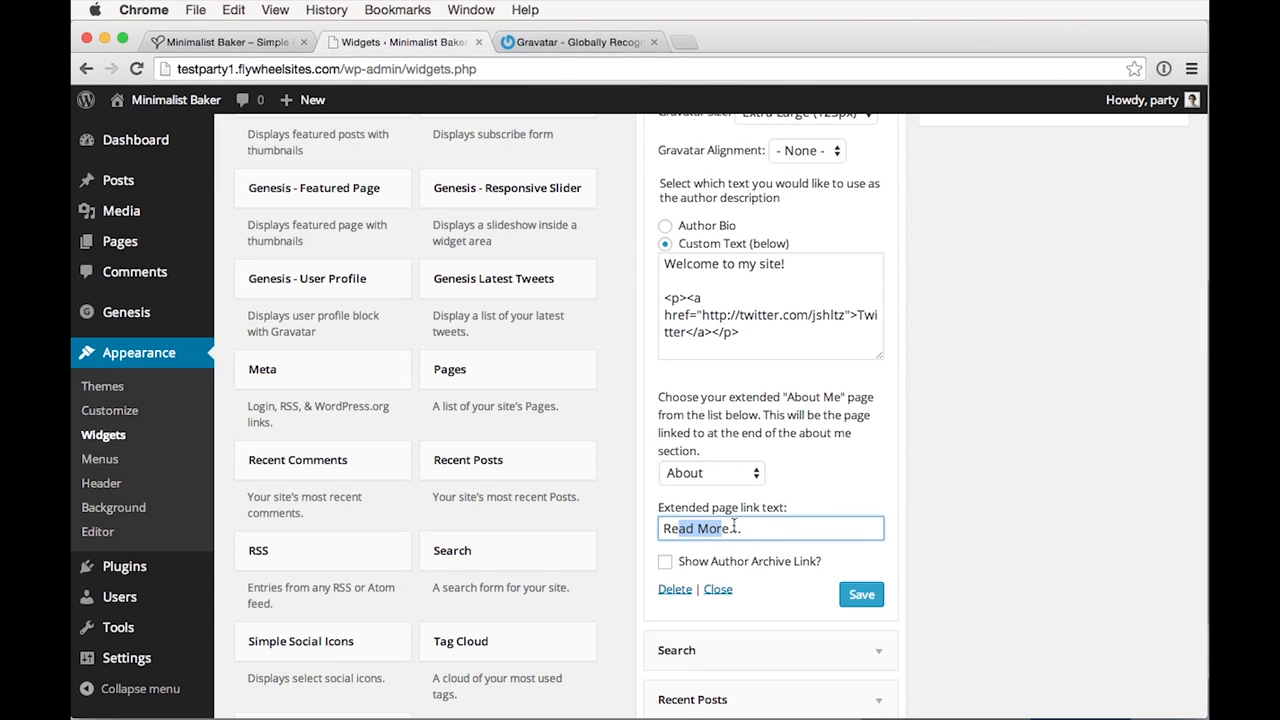
left_click(880, 594)
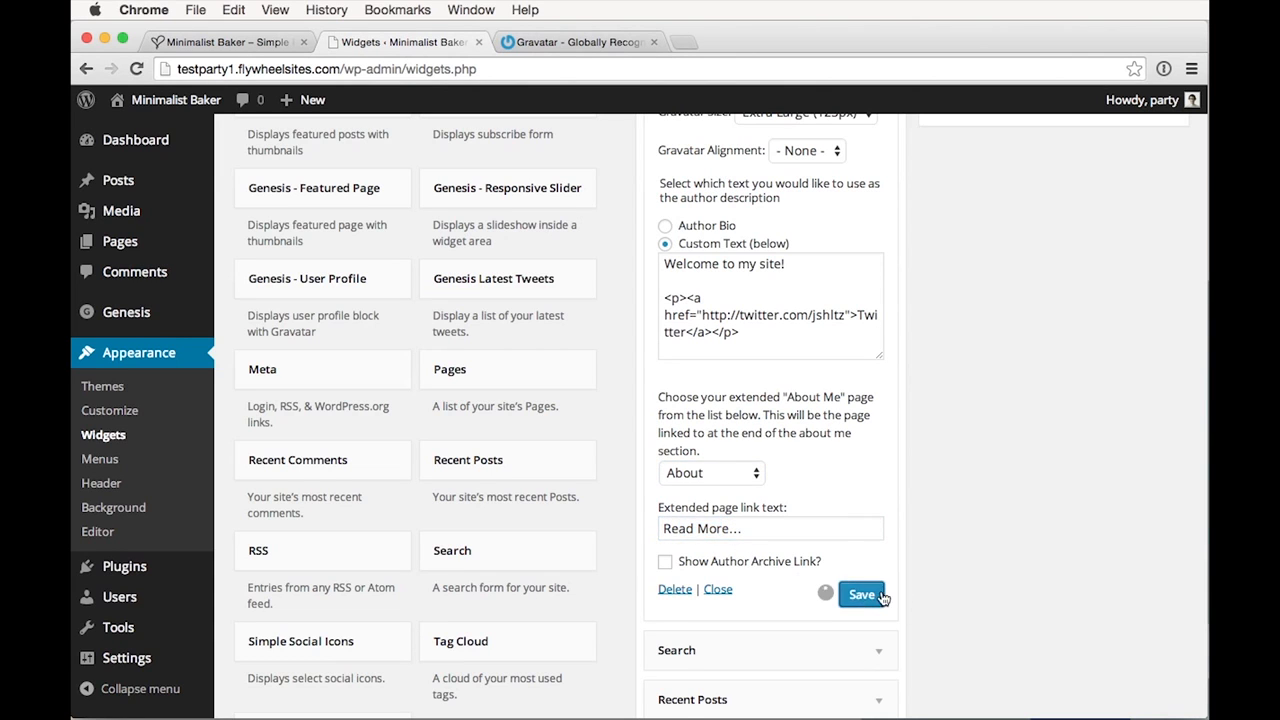
Reload the site's home page, inspect the "About me!" sidebar section, and test its Twitter link before returning
key("ctrl+shift+Tab")
key("super+r")
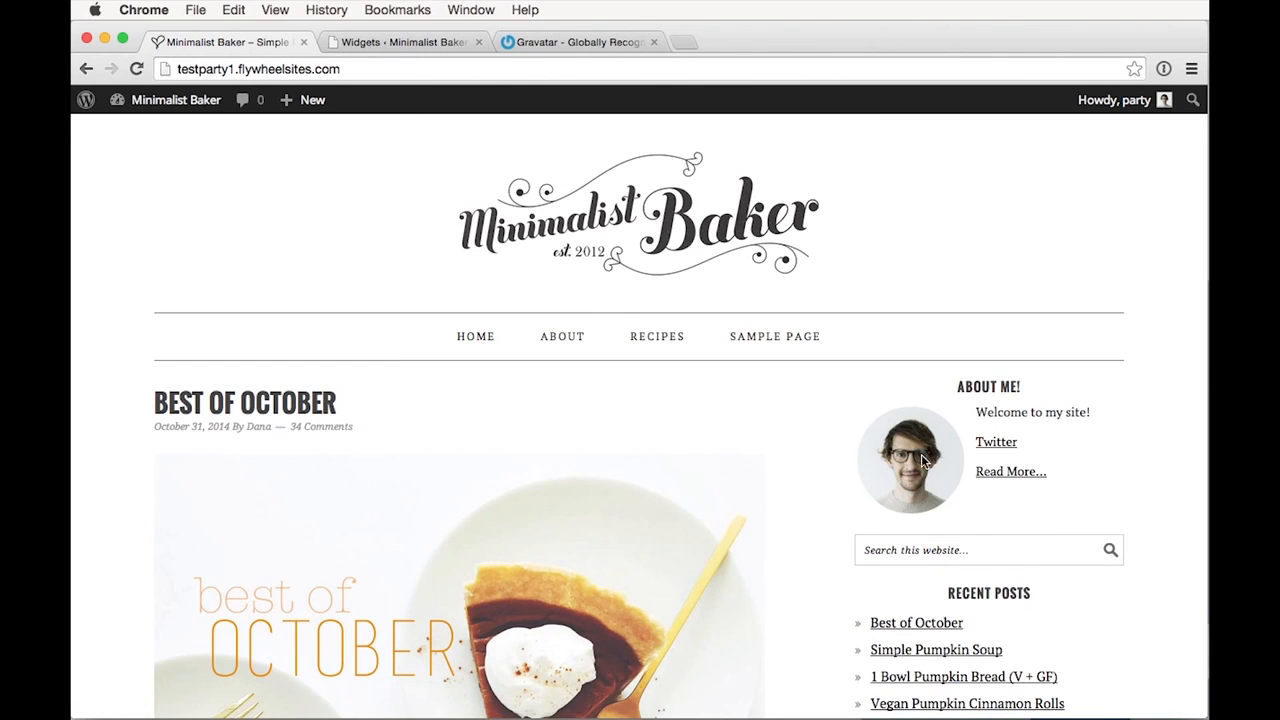
left_click_drag(958, 386, 1034, 382)
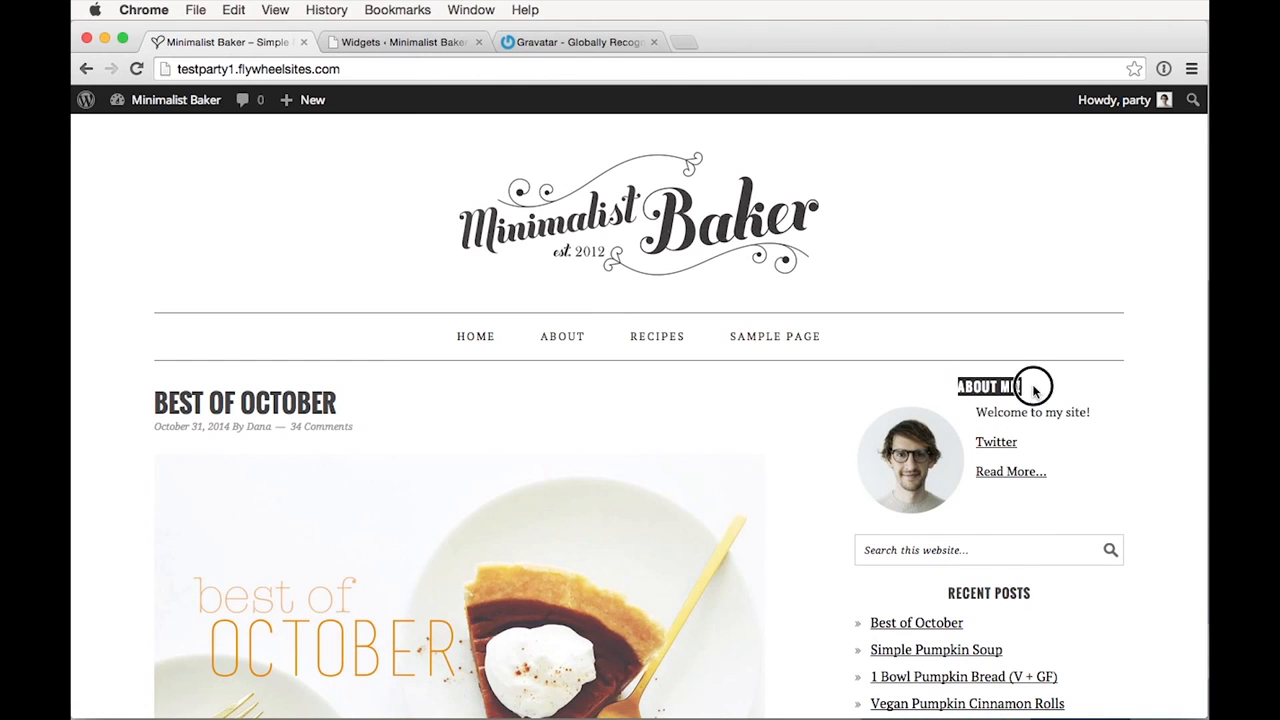
left_click(1034, 385)
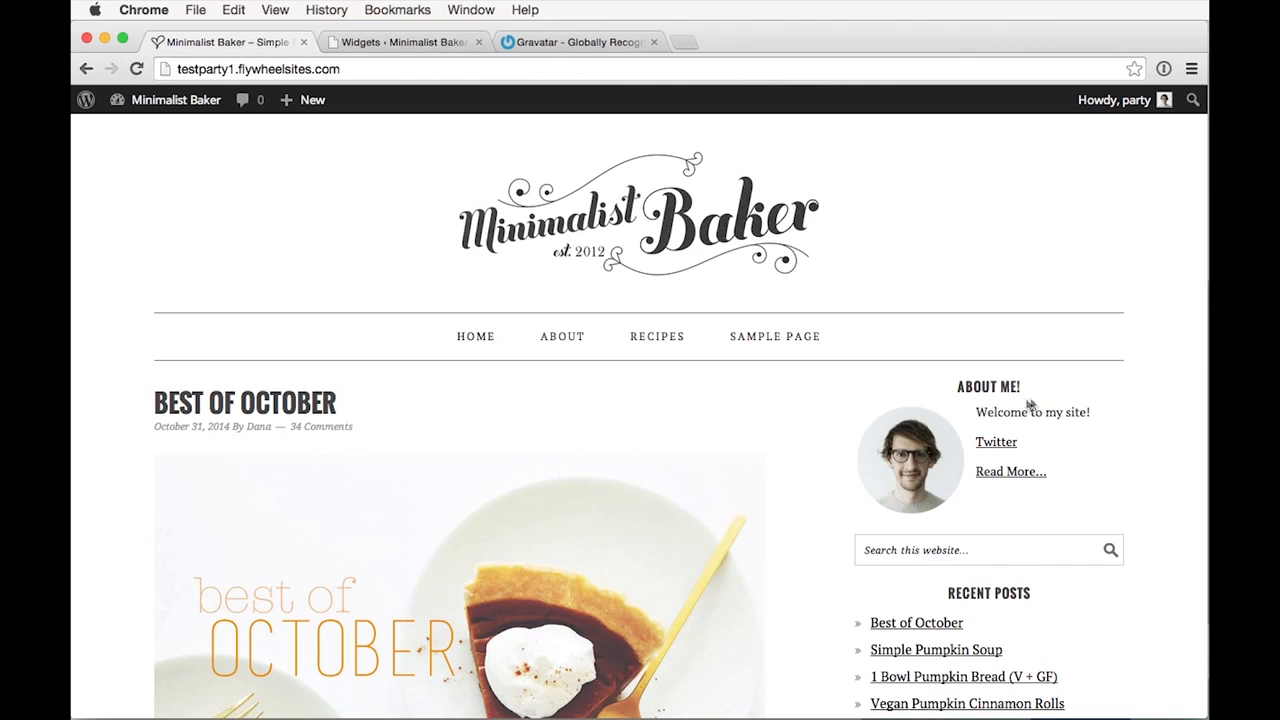
left_click(1006, 450)
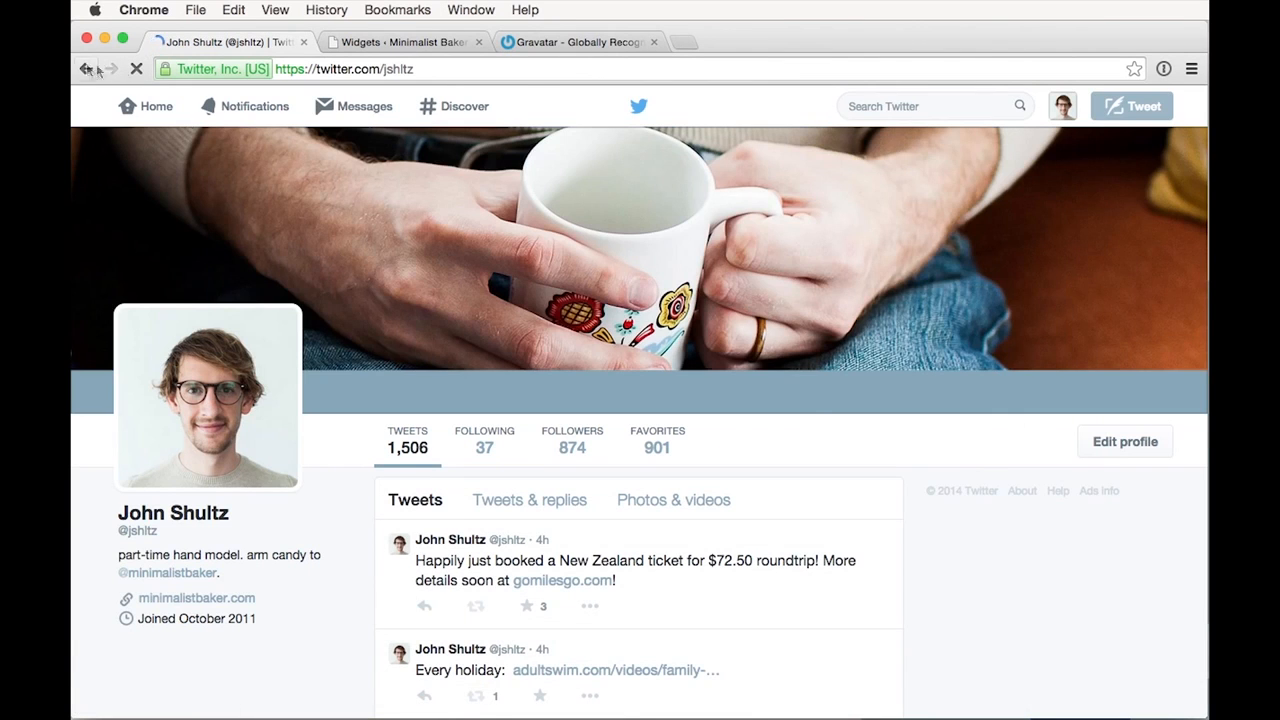
left_click(88, 69)
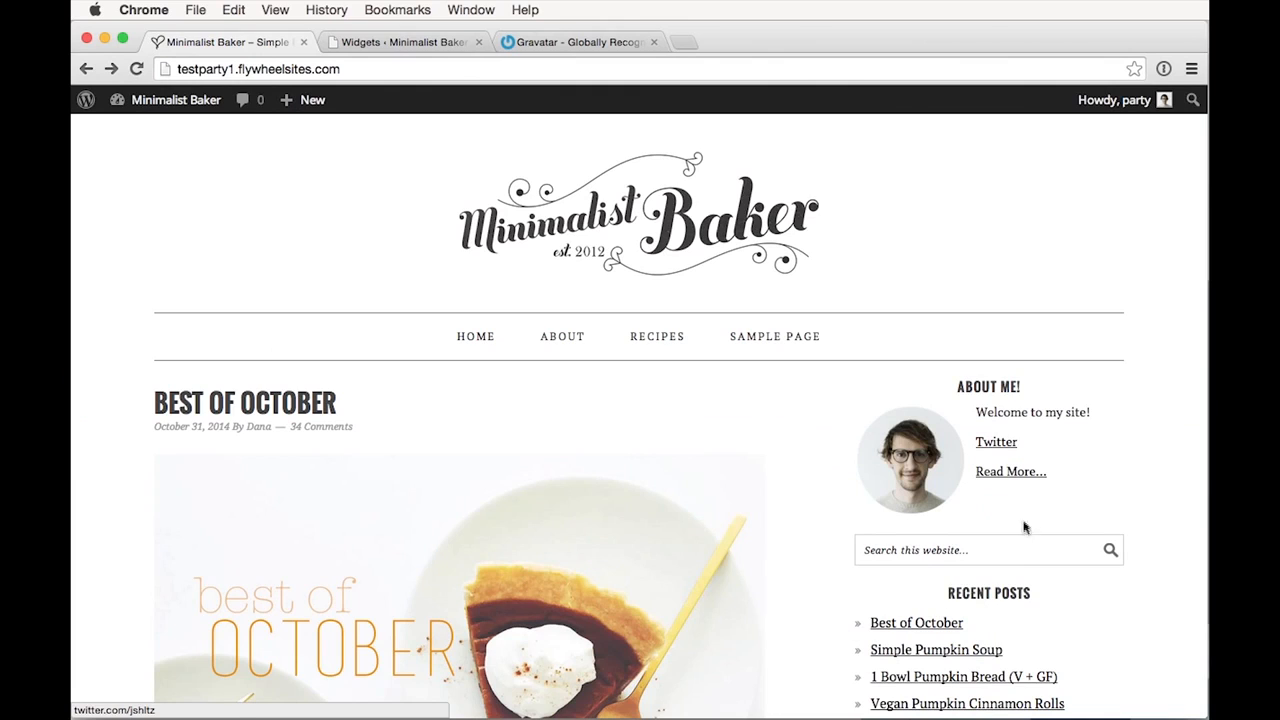
Test the "Read More…" link to the About page, return to the home page, and review the "About me!" sidebar section
left_click(1006, 474)
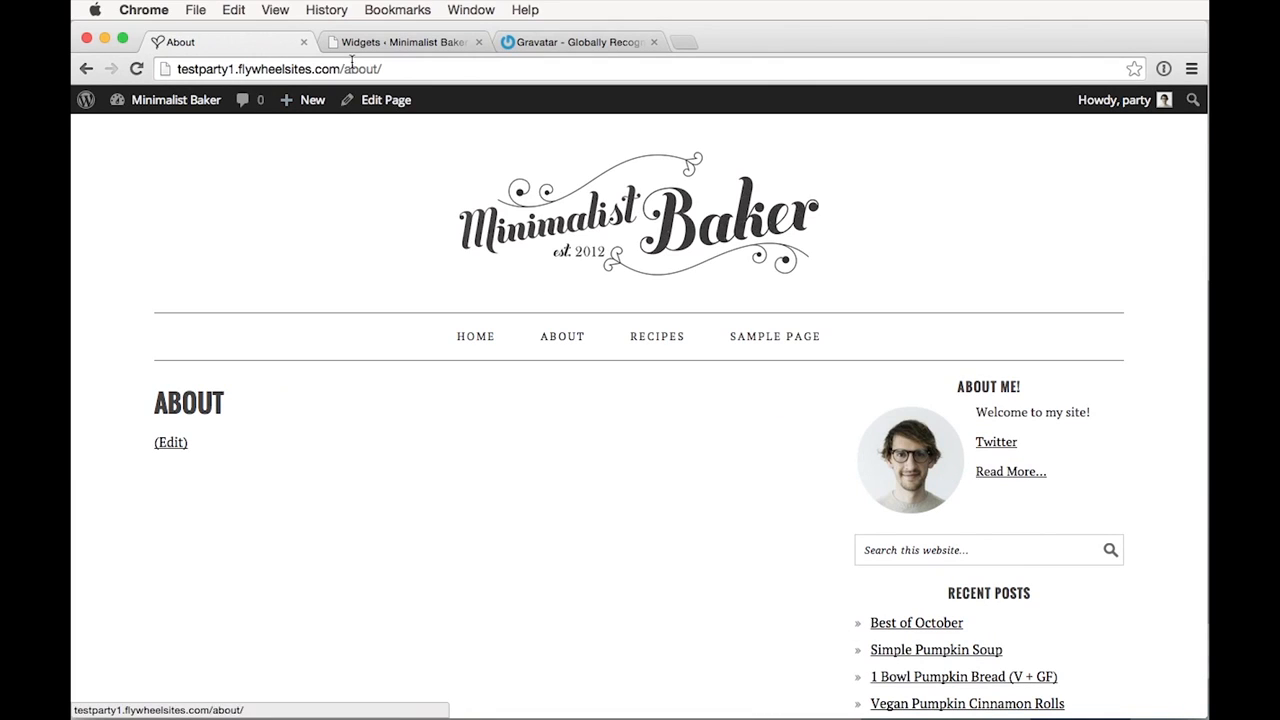
left_click(609, 245)
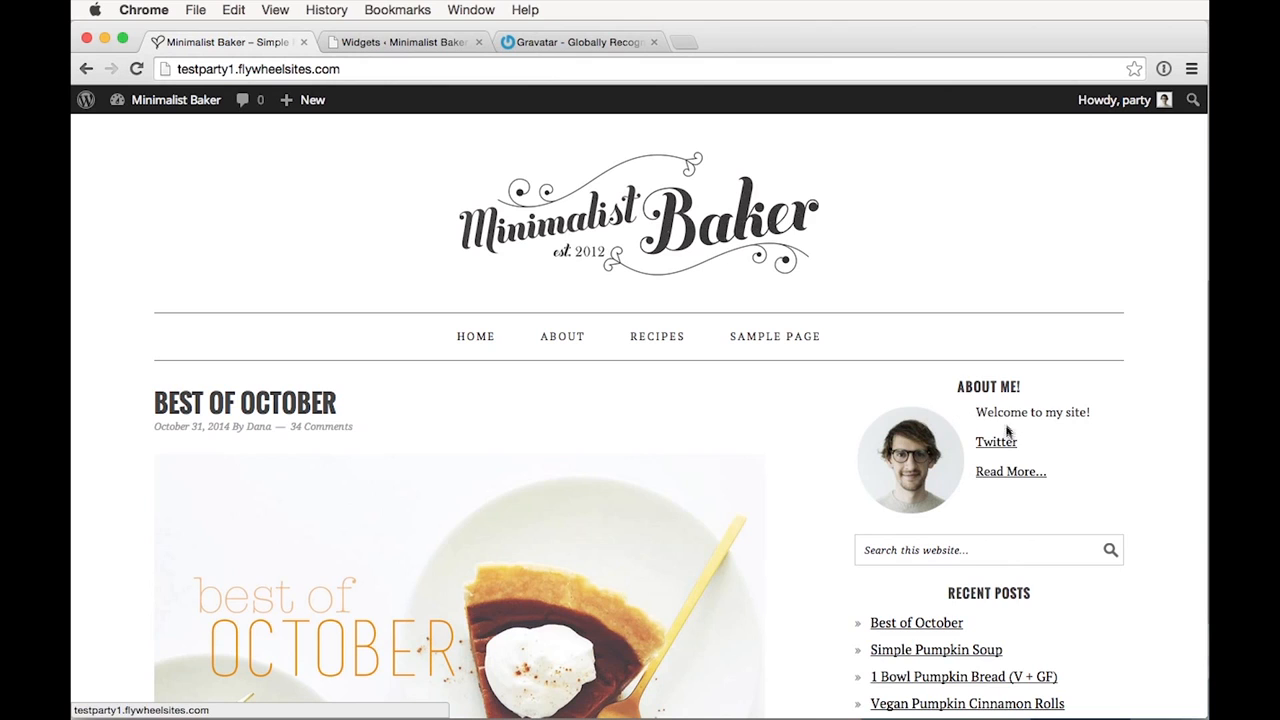
left_click_drag(1011, 414, 1023, 414)
scroll(700, 428, "down", 1)
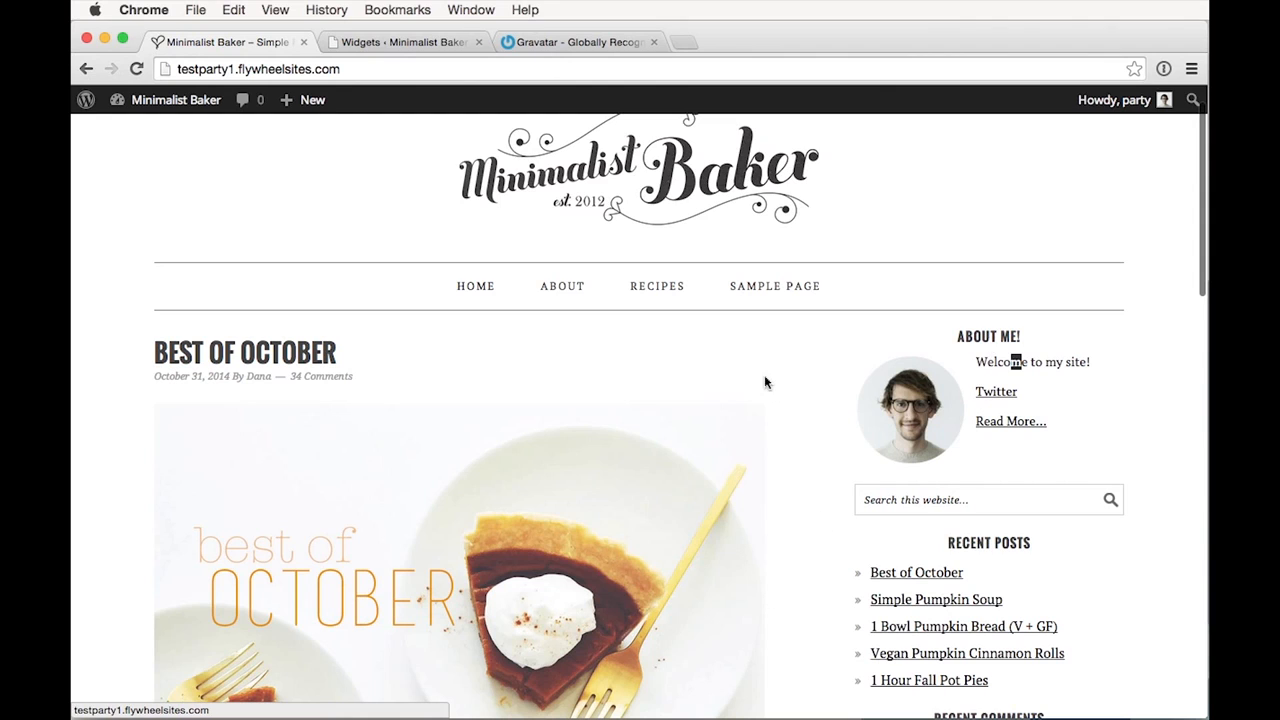
scroll(757, 380, "up", 1)
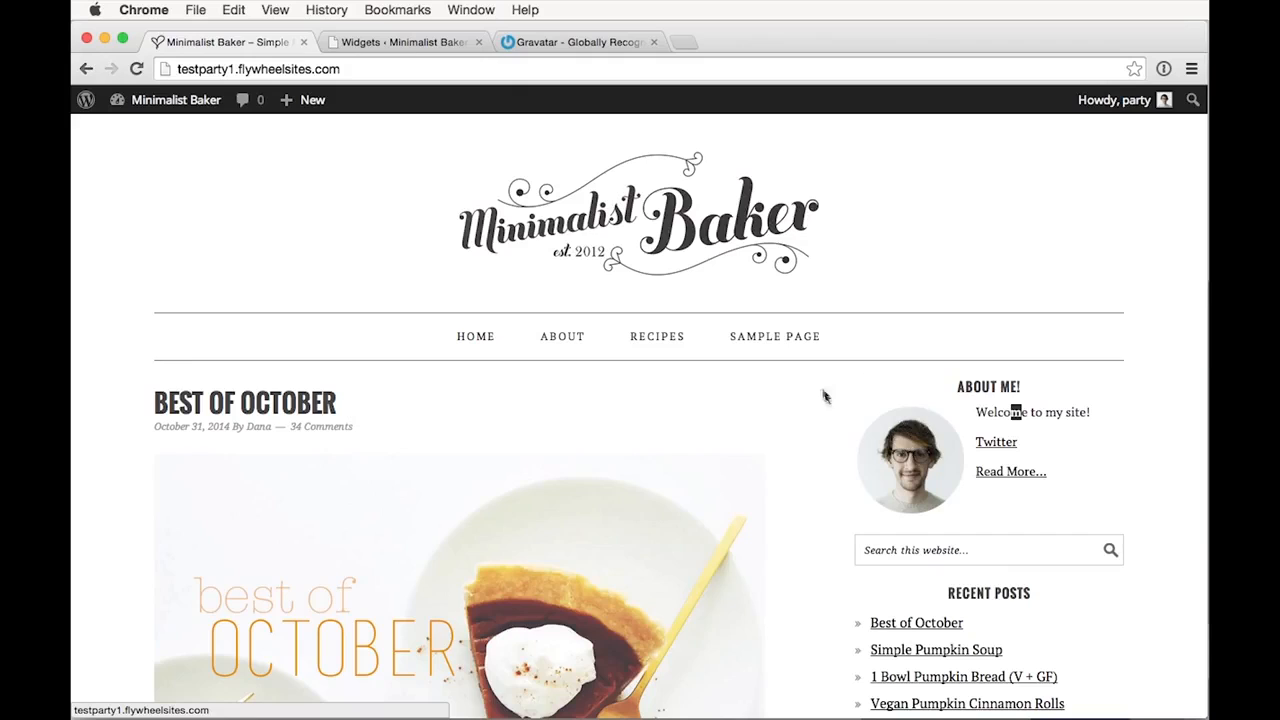
Glance at the Gravatar website, and open the blog's Best of October post to examine the avatars beside its comments
left_click(545, 44)
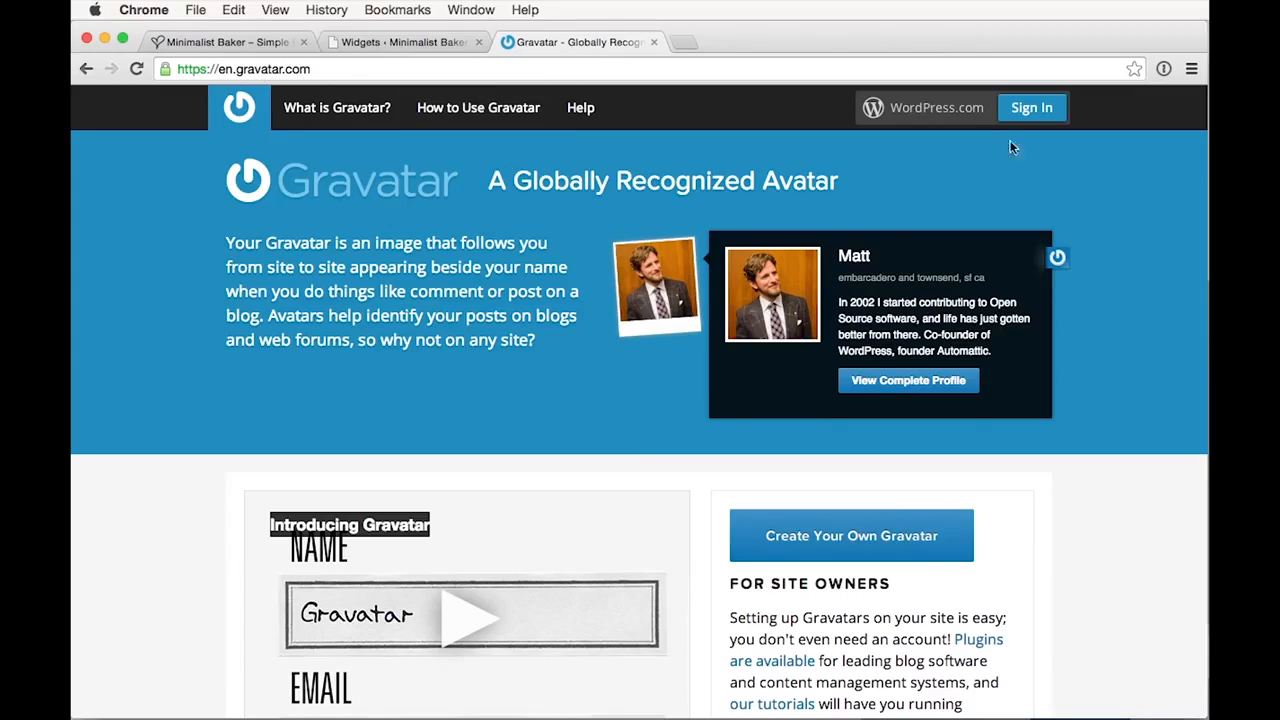
left_click(281, 45)
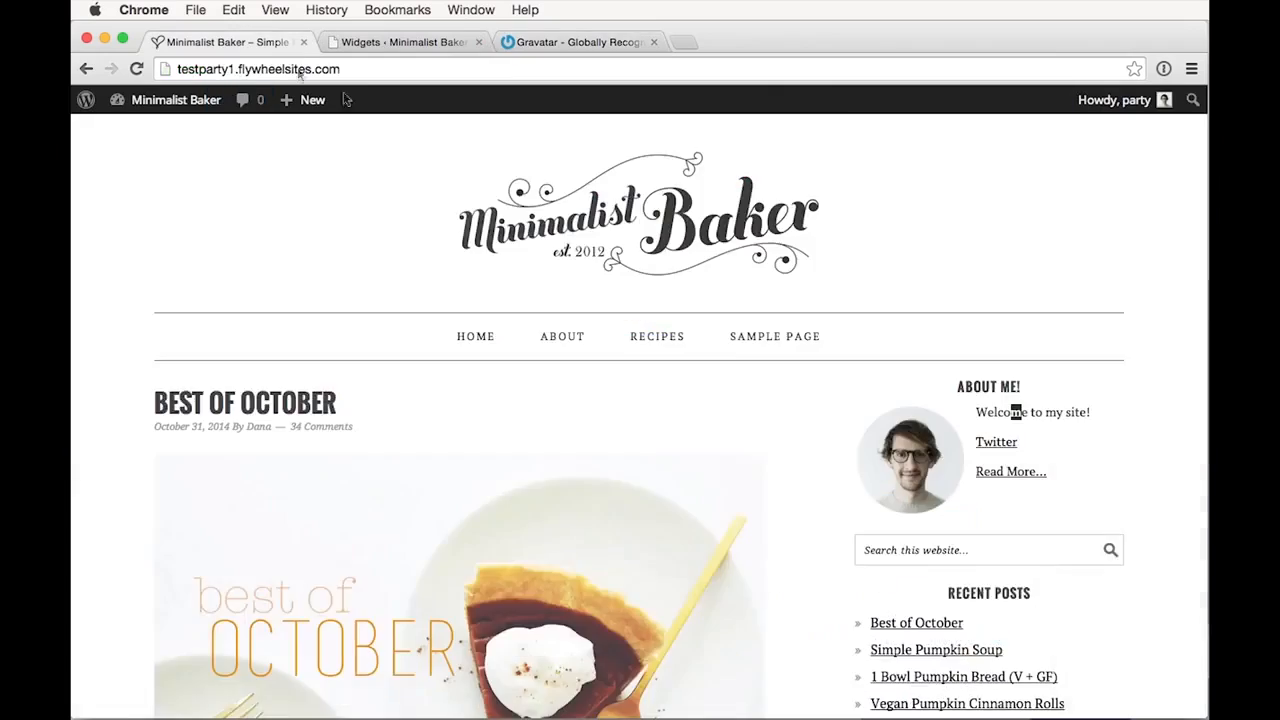
scroll(466, 443, "down", 1)
left_click(286, 329)
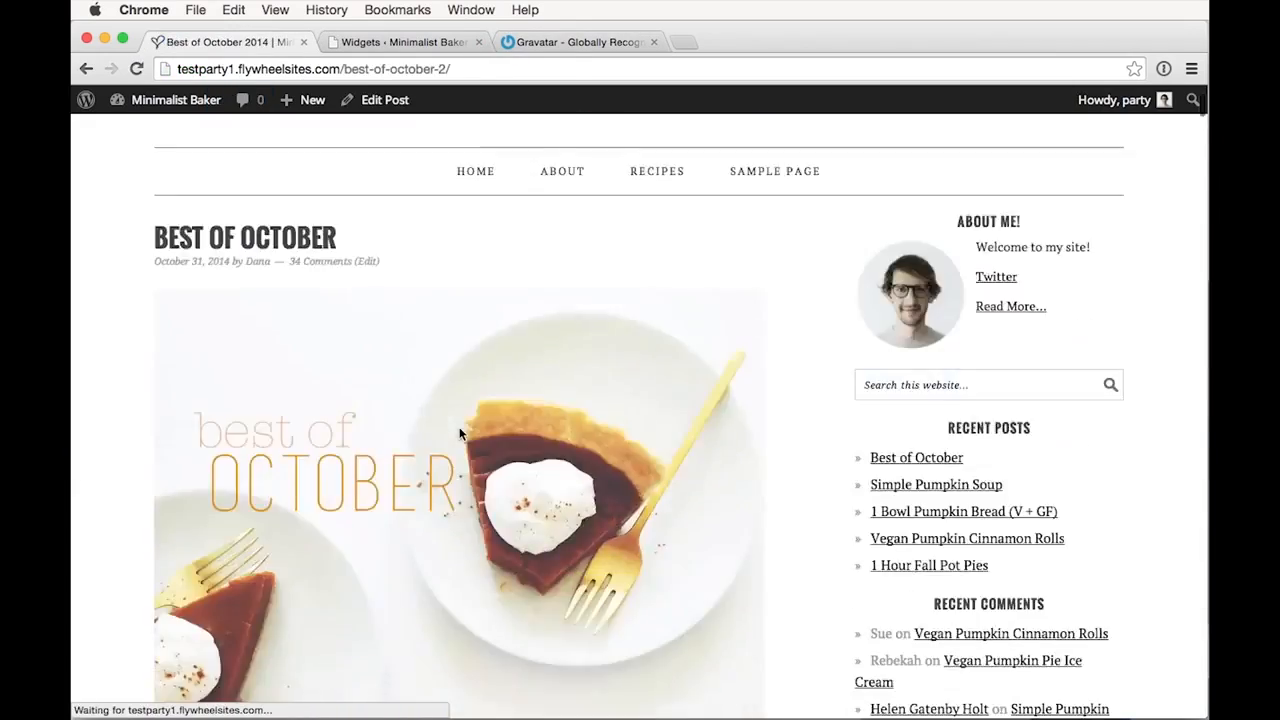
scroll(460, 433, "down", 15)
scroll(459, 427, "down", 15)
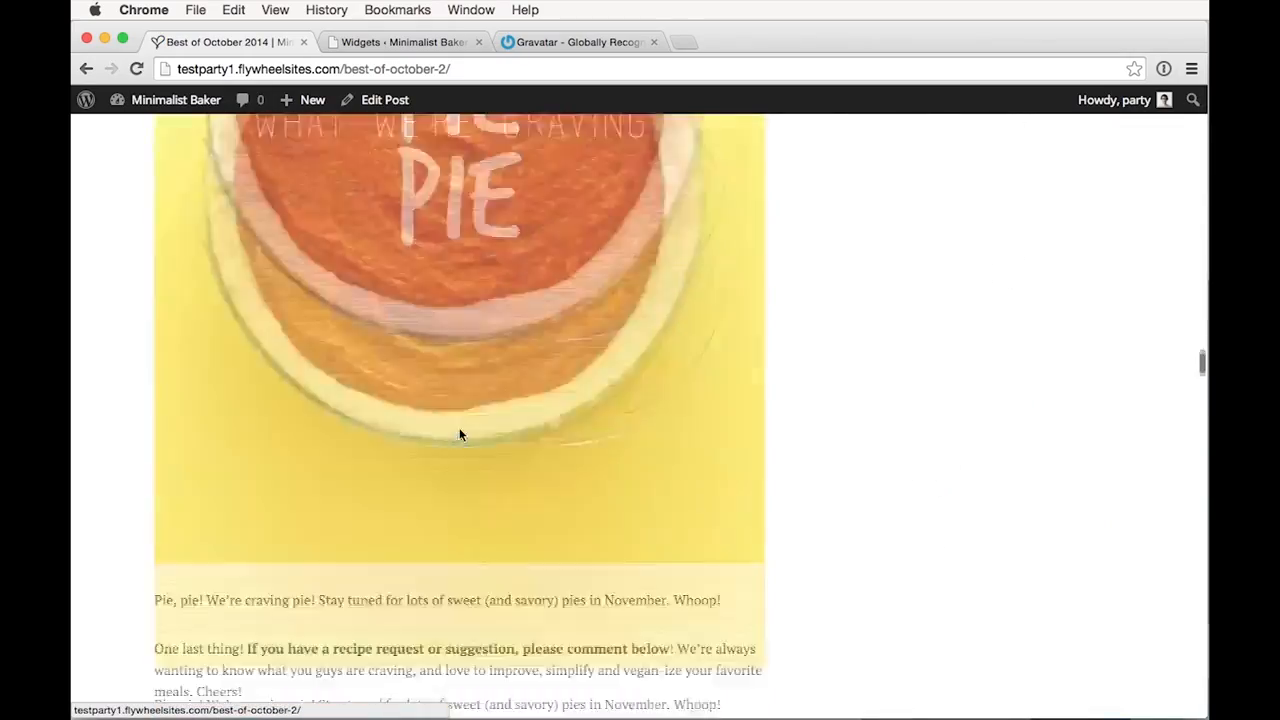
scroll(215, 268, "down", 3)
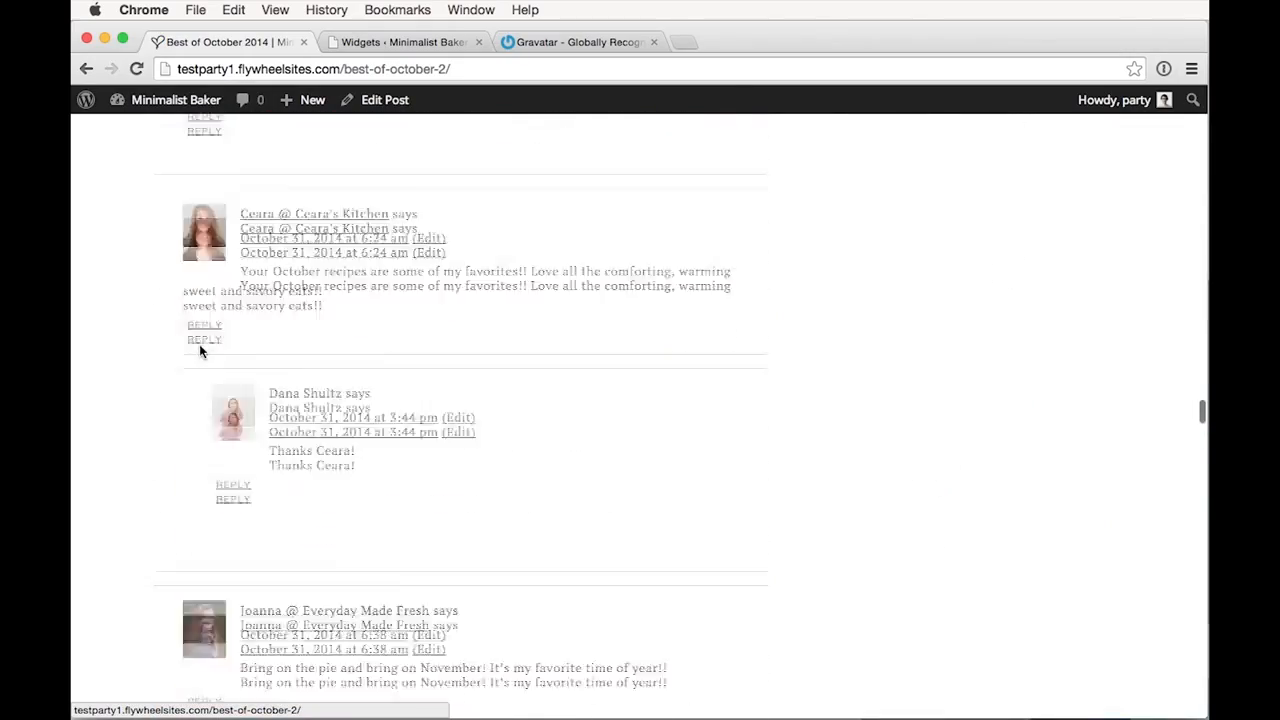
scroll(225, 360, "down", 8)
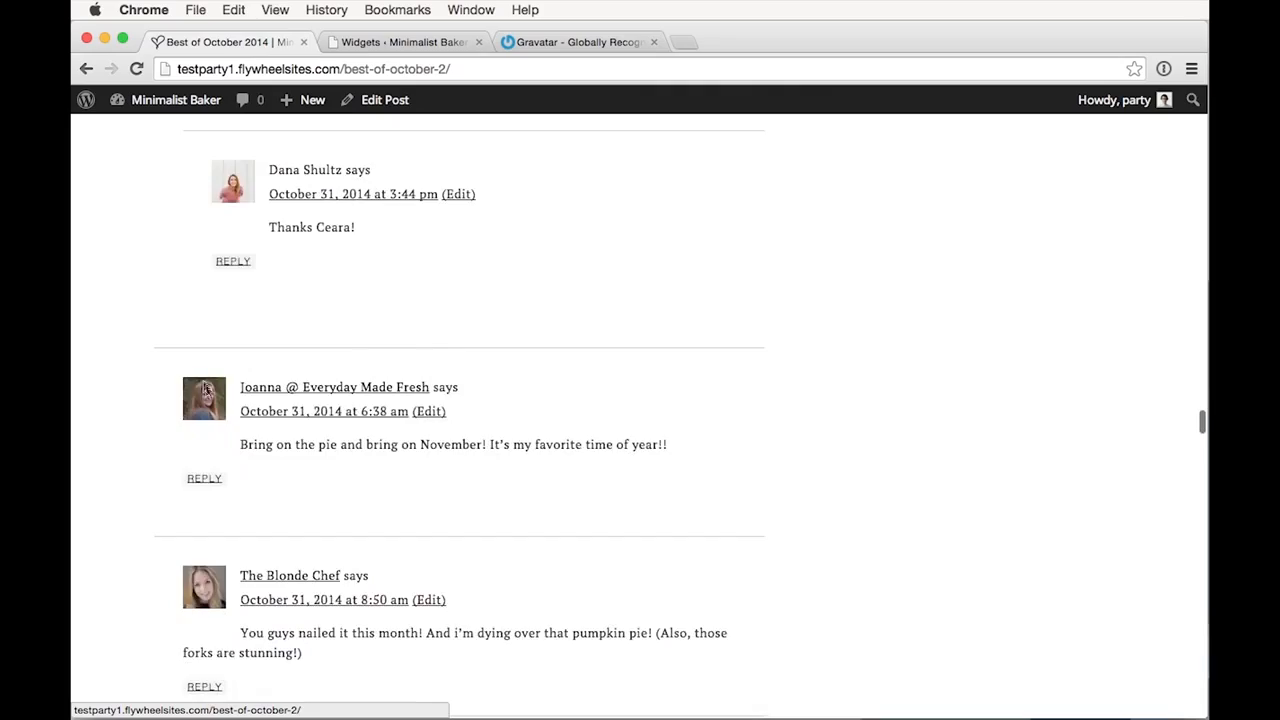
scroll(212, 397, "up", 20)
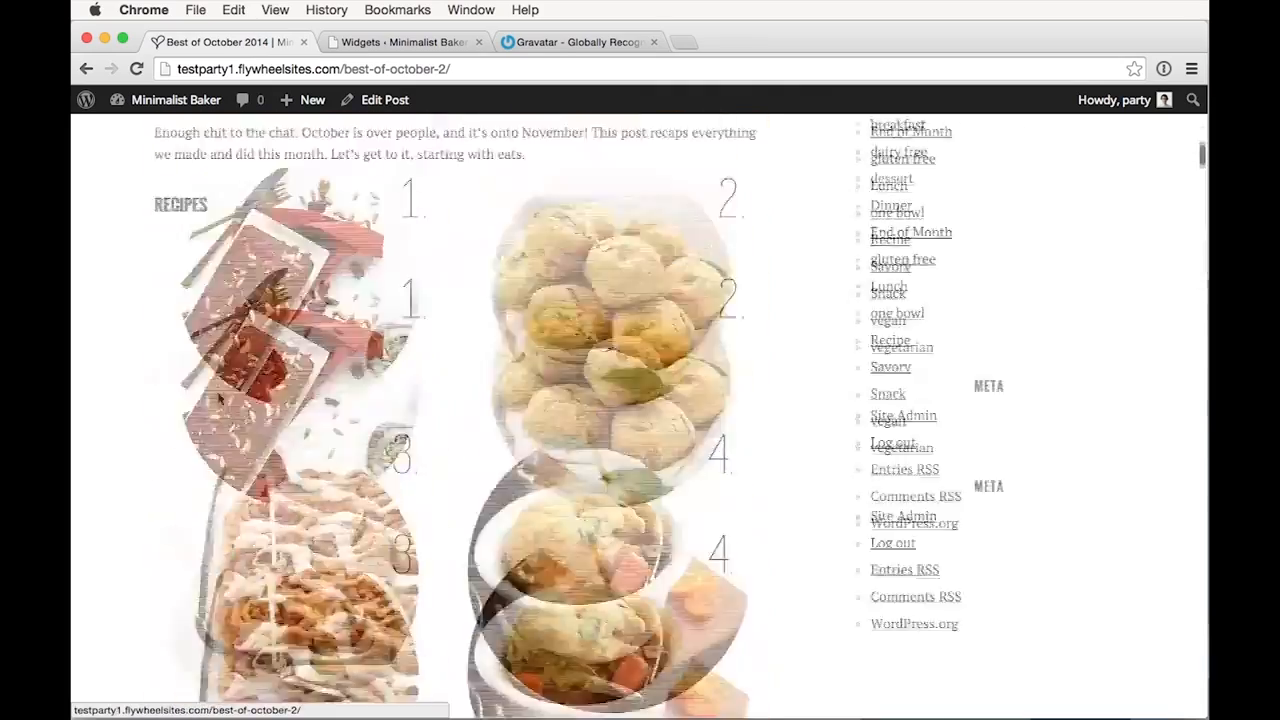